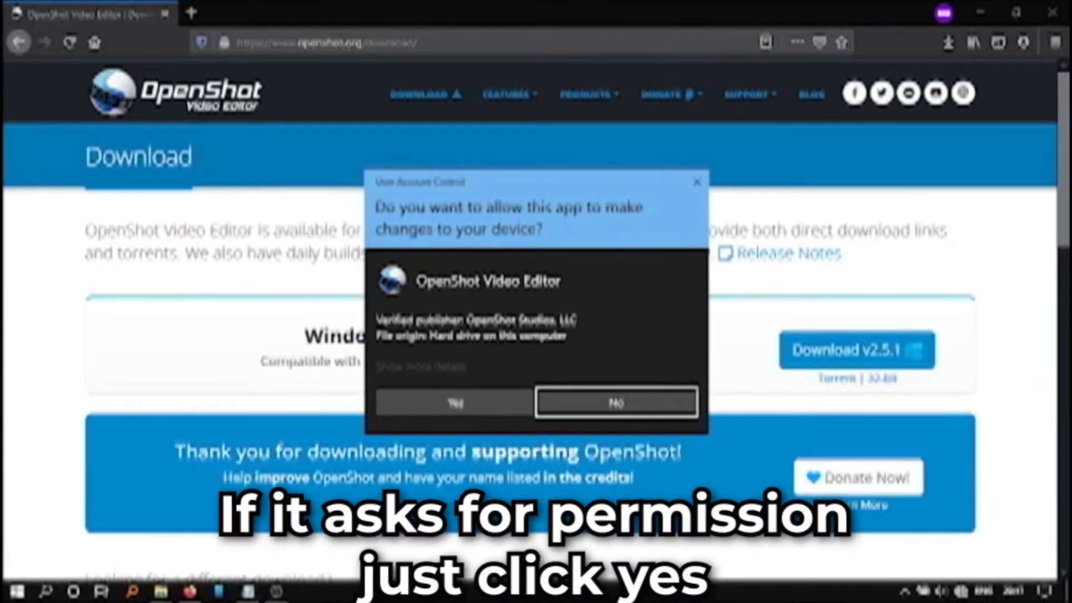
Allow the OpenShot installer to make changes, choose English as the setup language and accept the license agreement
click(476, 406)
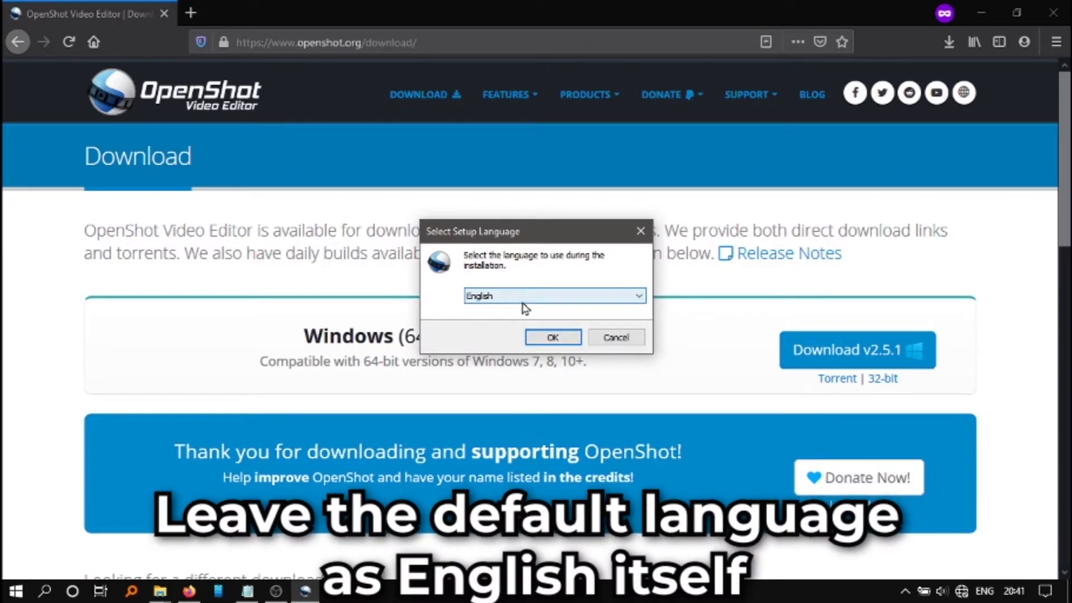
click(552, 338)
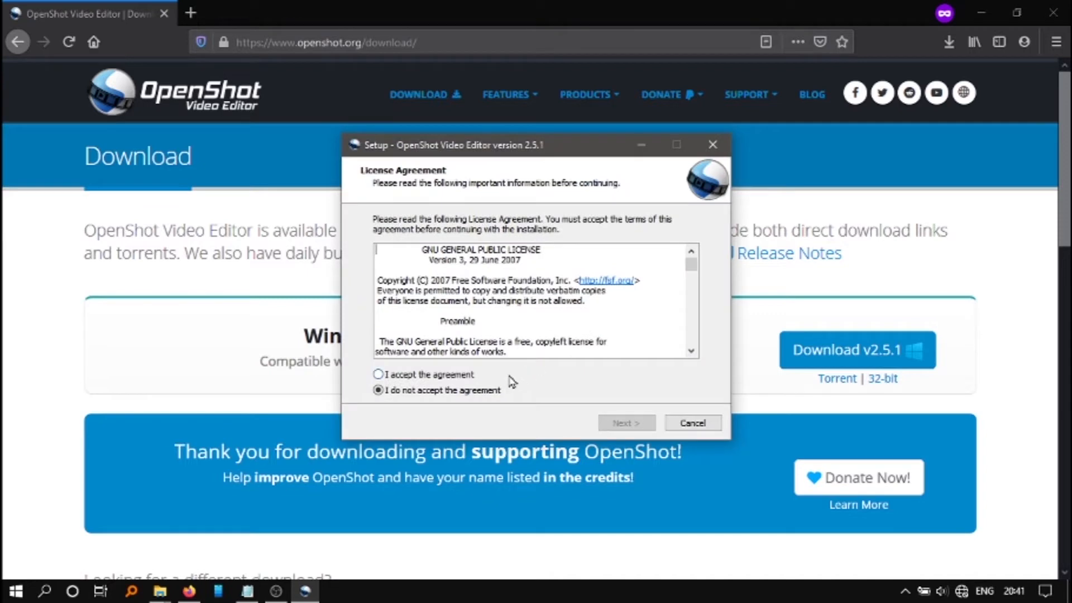
click(379, 375)
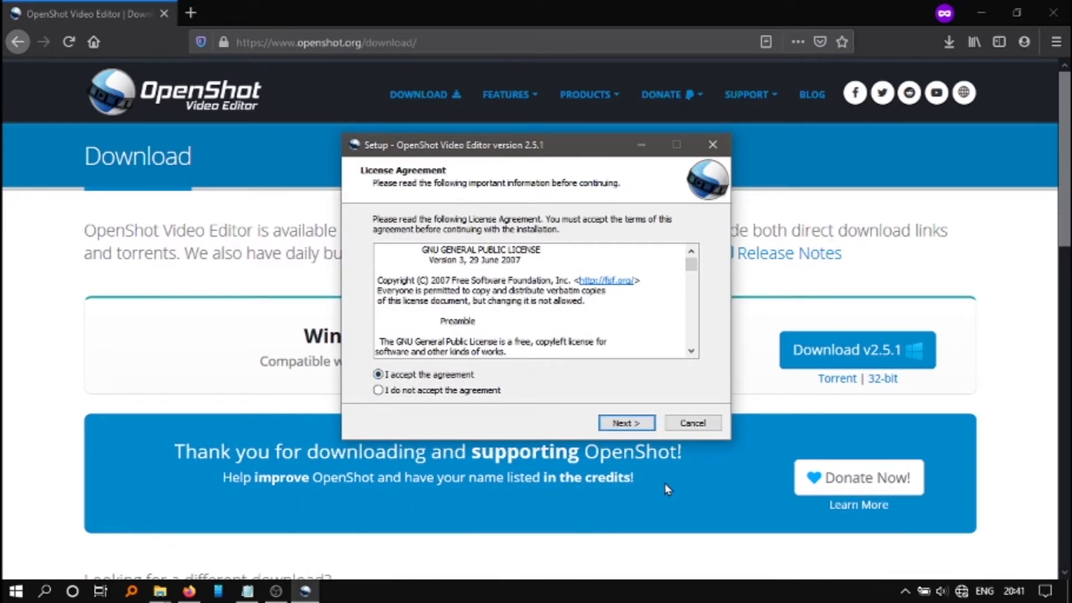
click(623, 425)
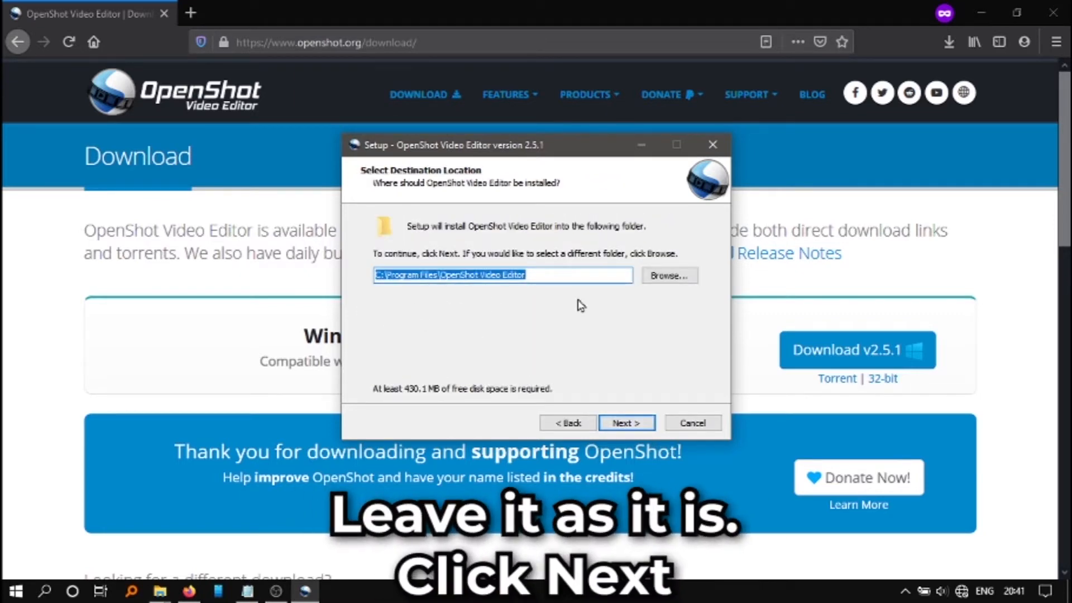
Install OpenShot with the default destination folder and additional tasks, and finish setup with launching the editor enabled
click(635, 425)
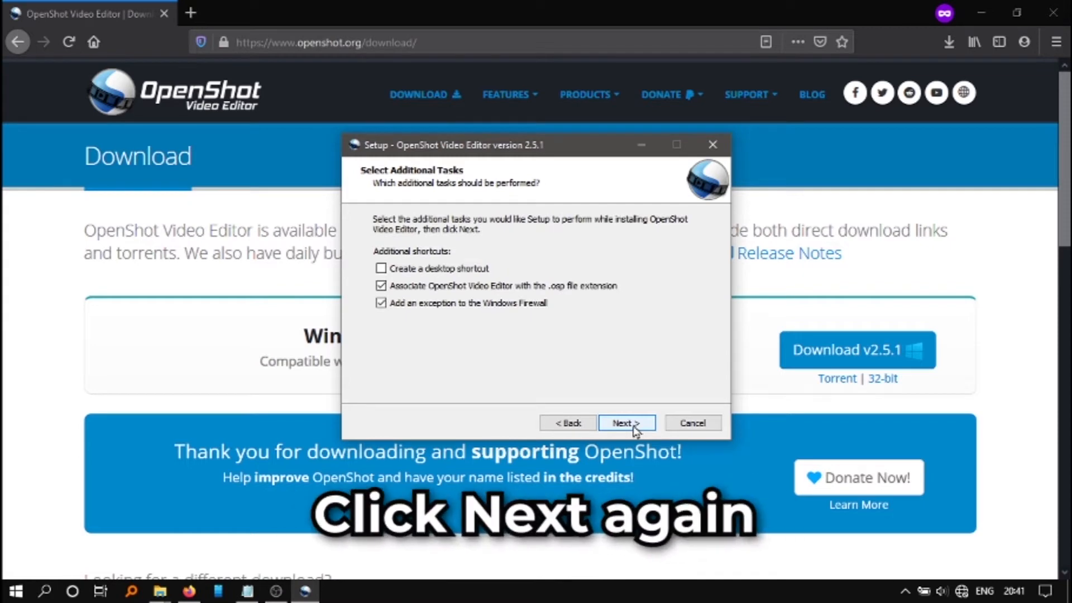
click(628, 424)
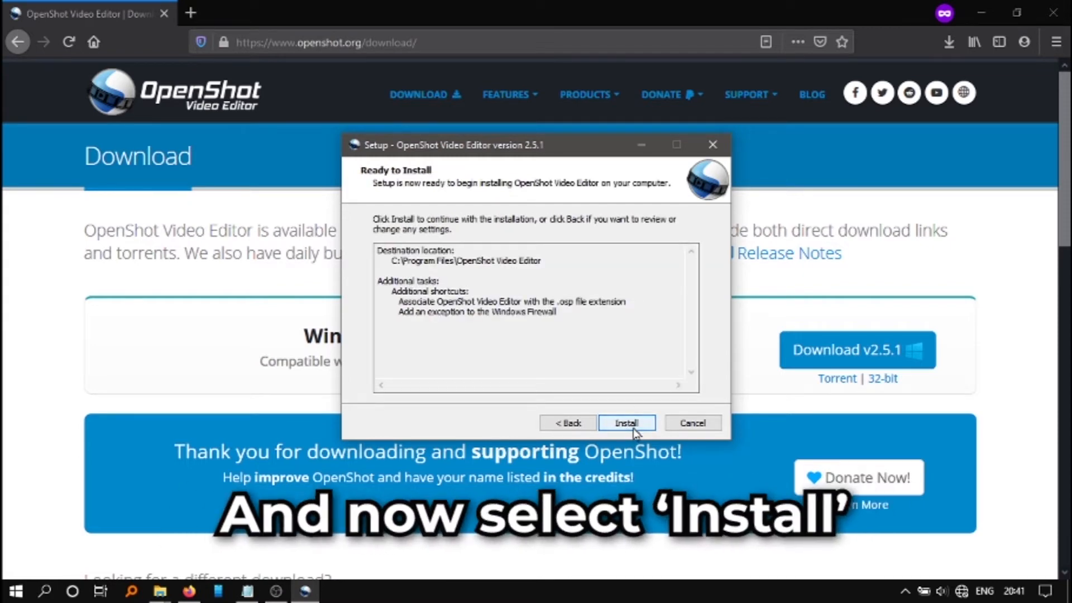
click(626, 425)
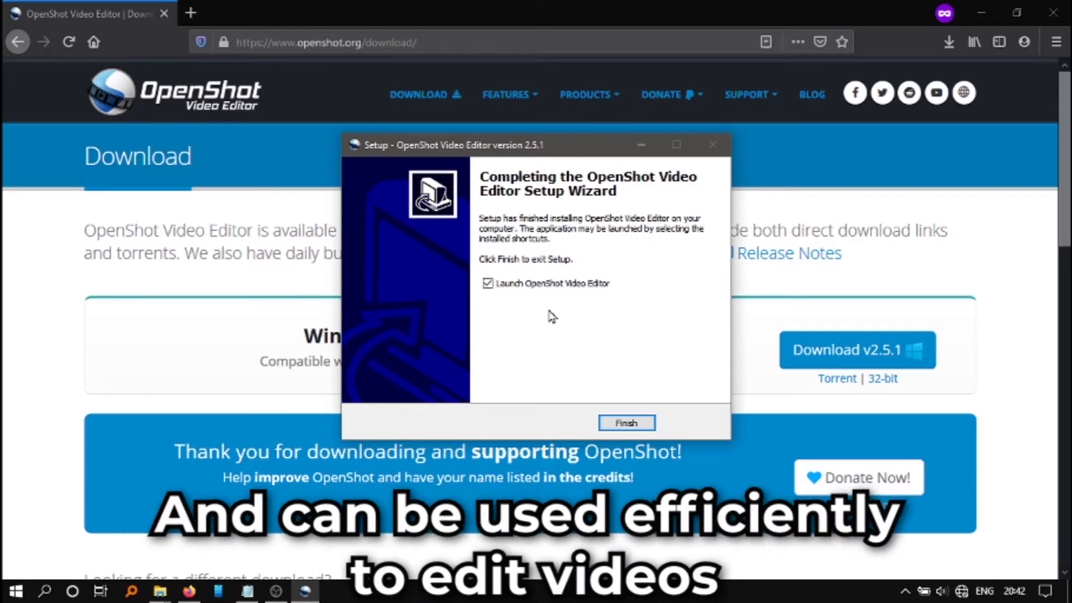
click(627, 424)
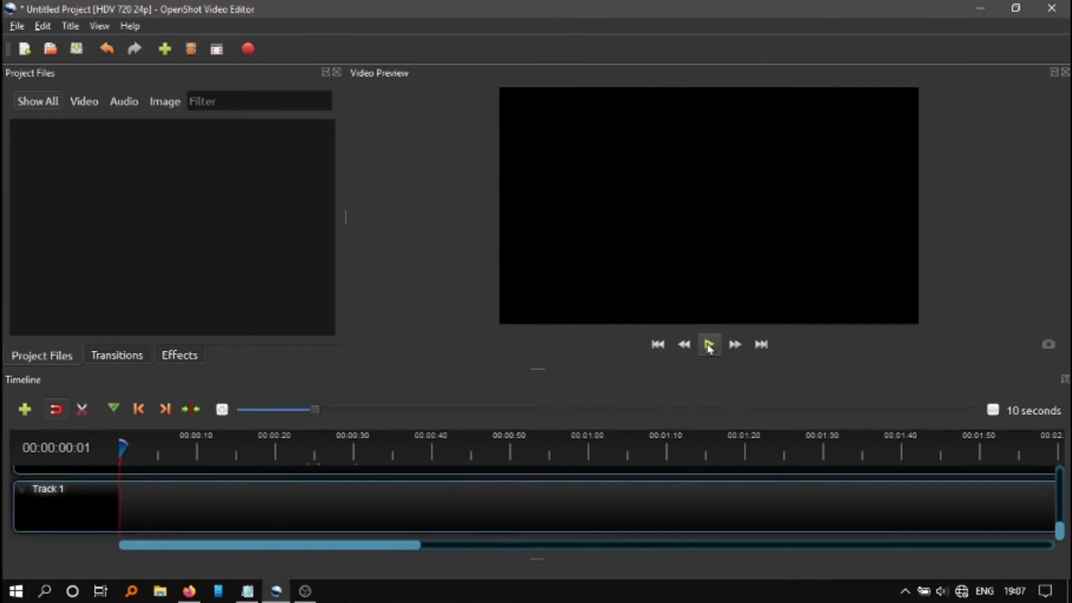
Import nutshell.mp4 from the Videos folder and place it at the start of Track 1
right_click(148, 197)
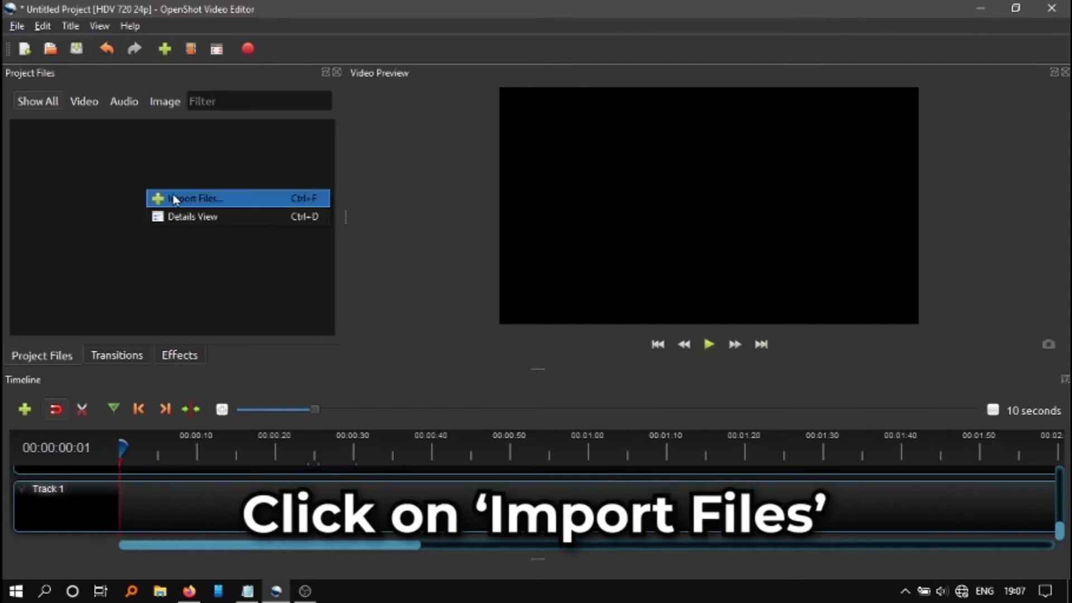
click(174, 200)
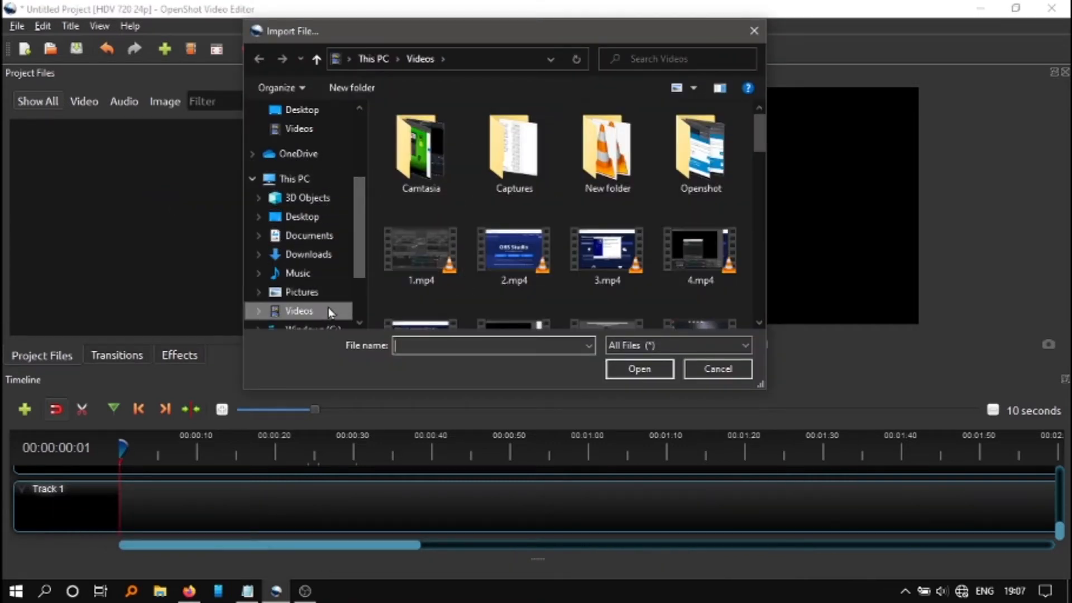
scroll(514, 273, down, 1)
drag(758, 143, 757, 305)
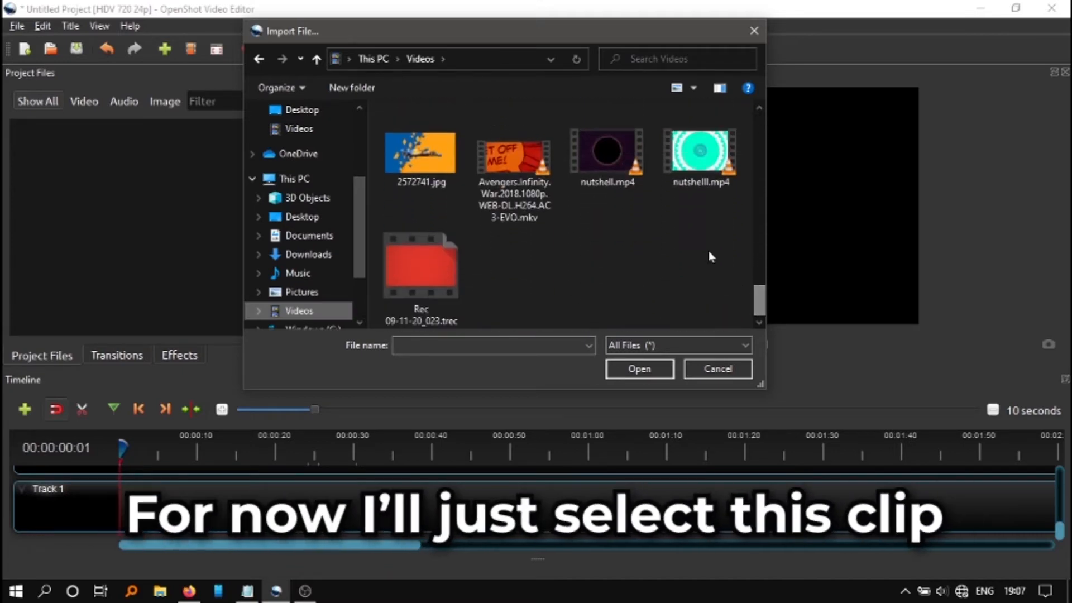
click(607, 154)
click(647, 377)
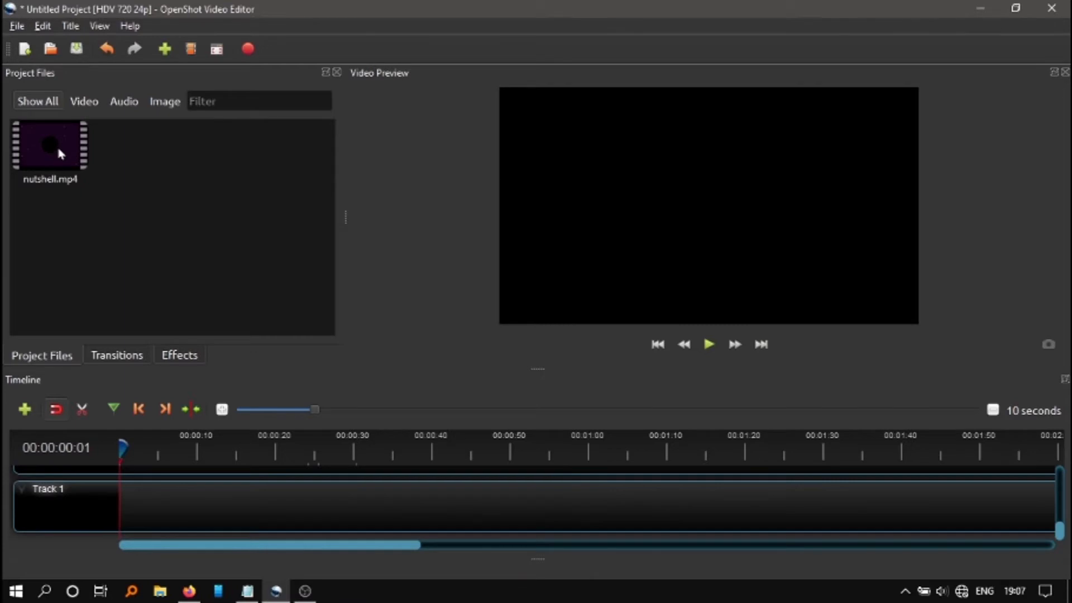
drag(56, 144, 118, 497)
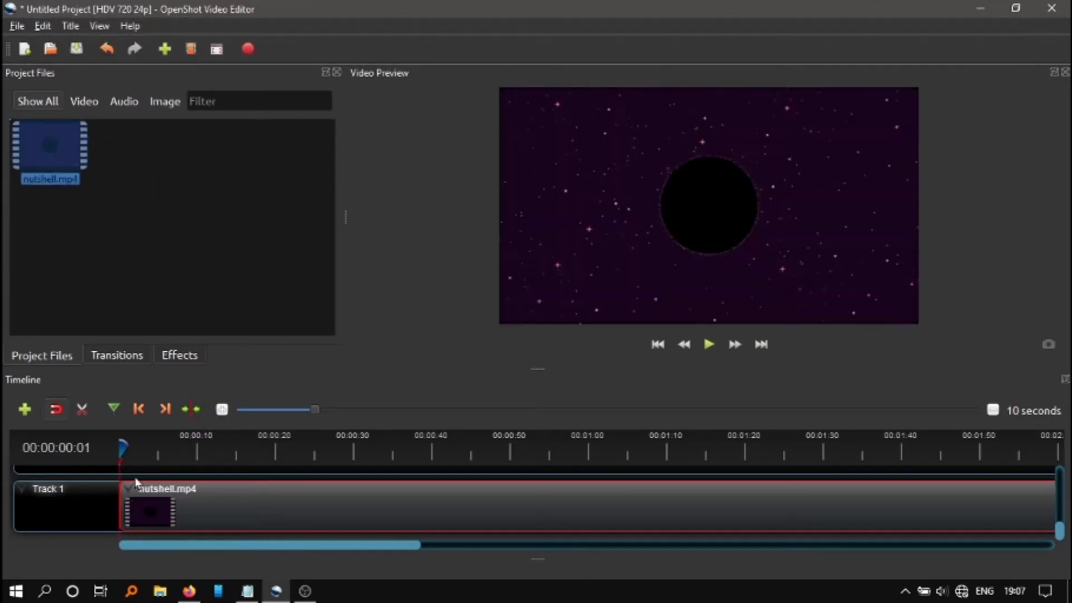
Import the Rec 09-11-20_023.trec recording from the Videos folder and place it at the start of Track 2
right_click(149, 217)
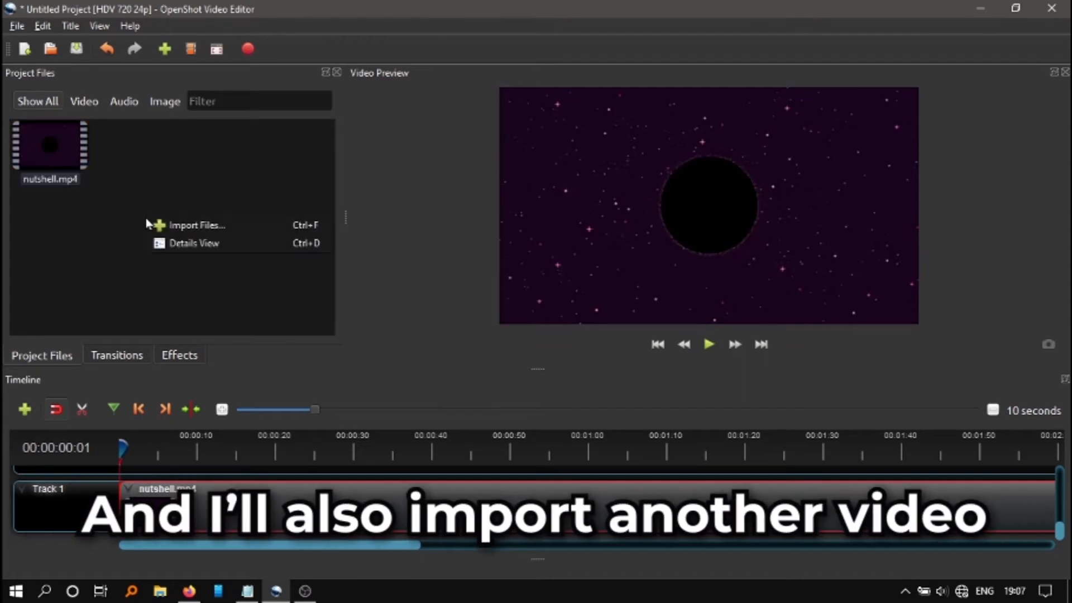
click(237, 228)
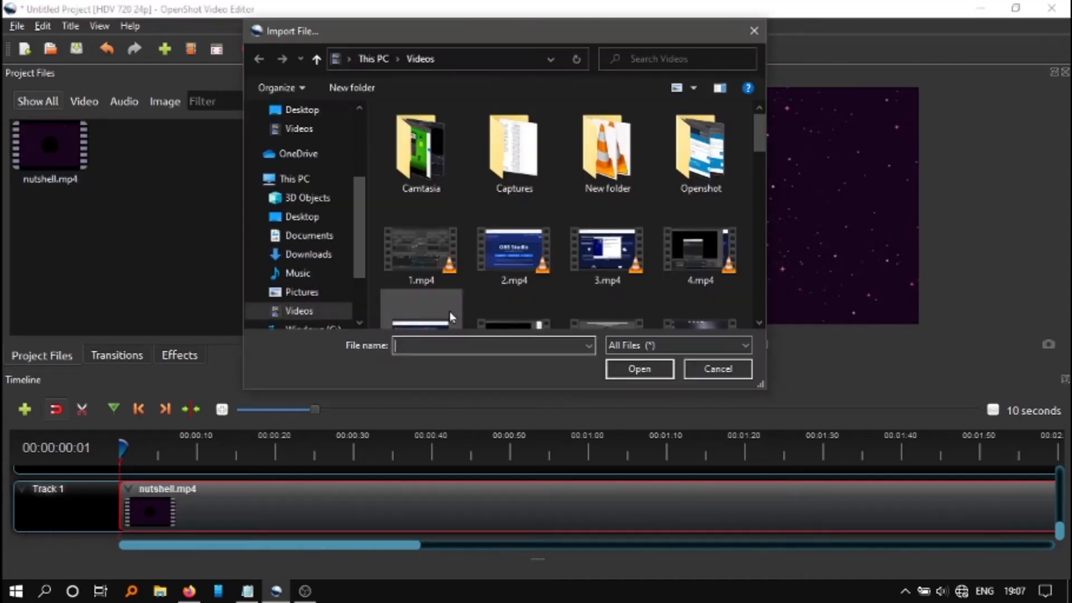
scroll(764, 158, down, 10)
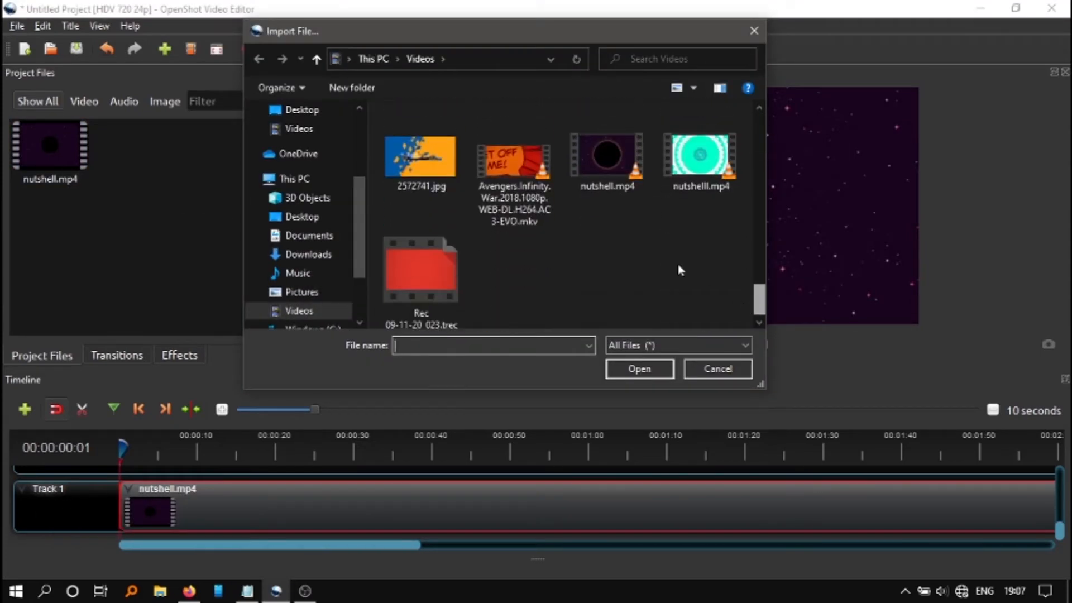
click(422, 268)
click(640, 369)
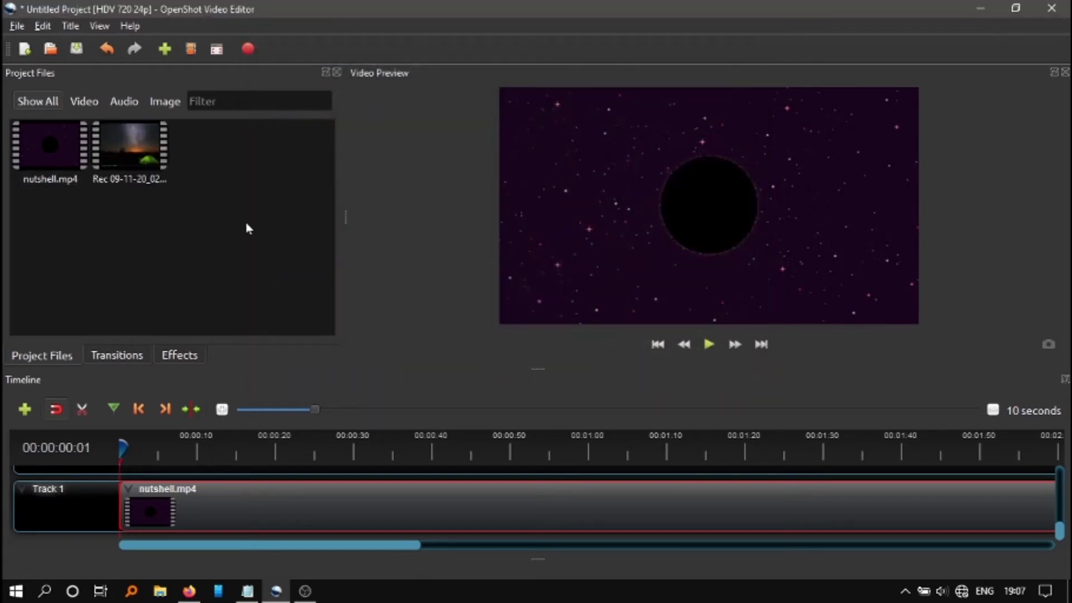
drag(100, 153, 157, 499)
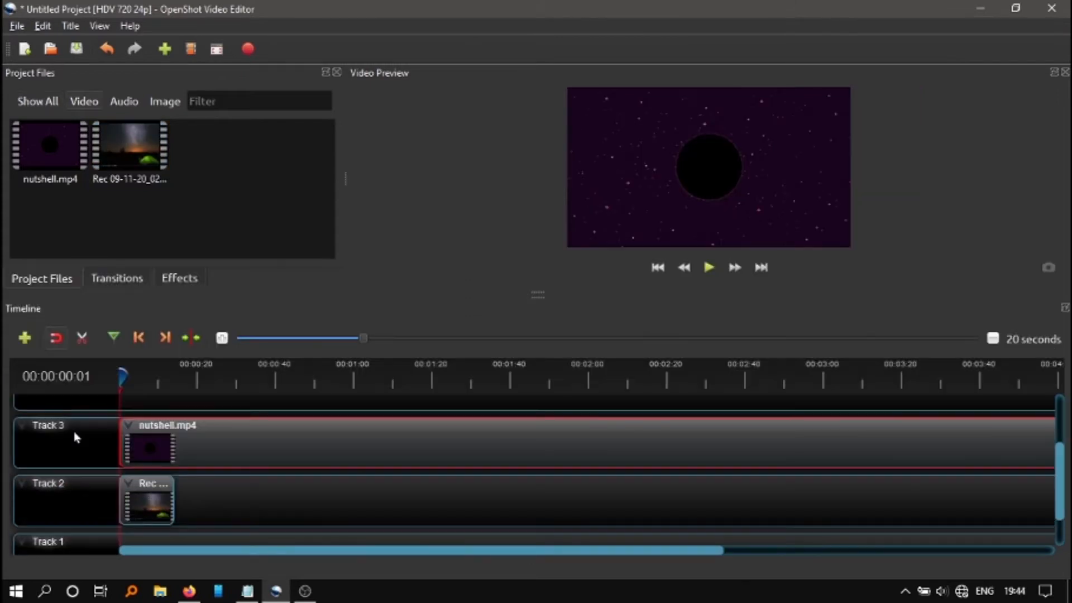
Shrink the Track 2 clip to less than half the frame with Transform and move it to the frame's lower-left corner
drag(124, 376, 336, 390)
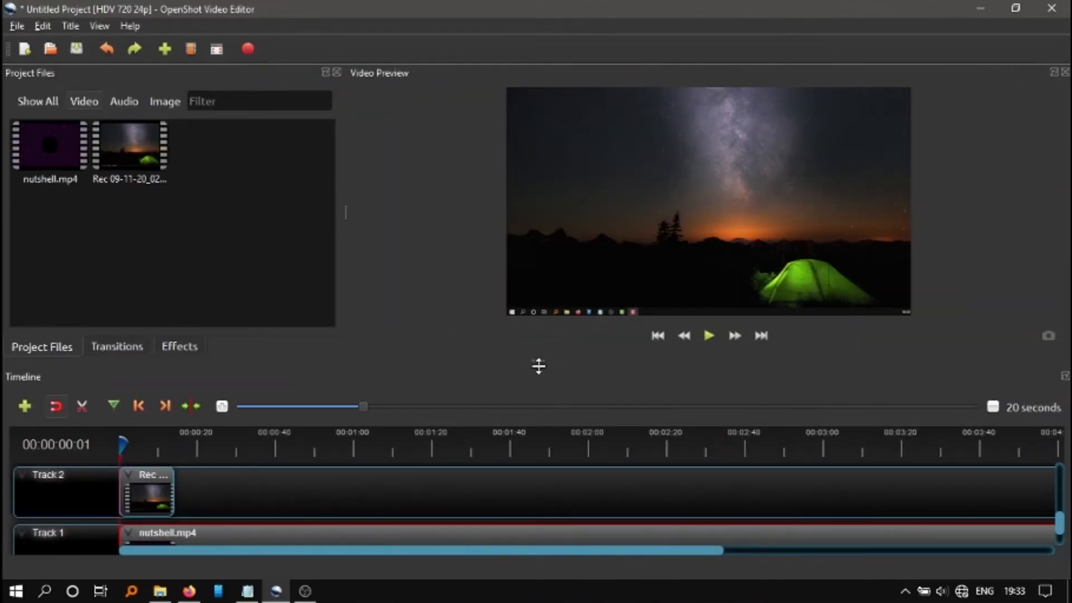
drag(538, 366, 542, 297)
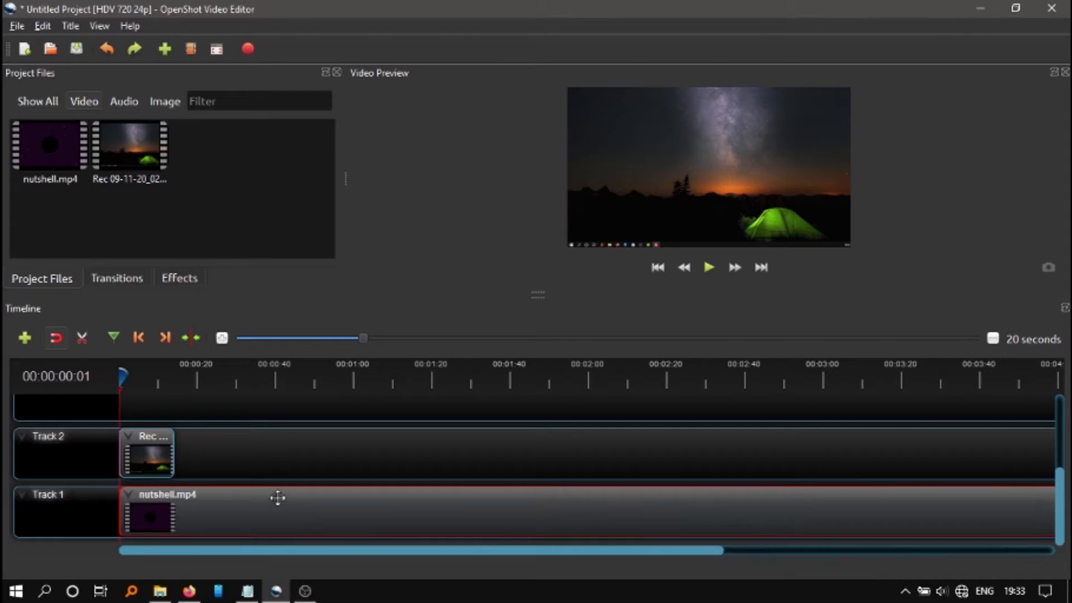
click(157, 452)
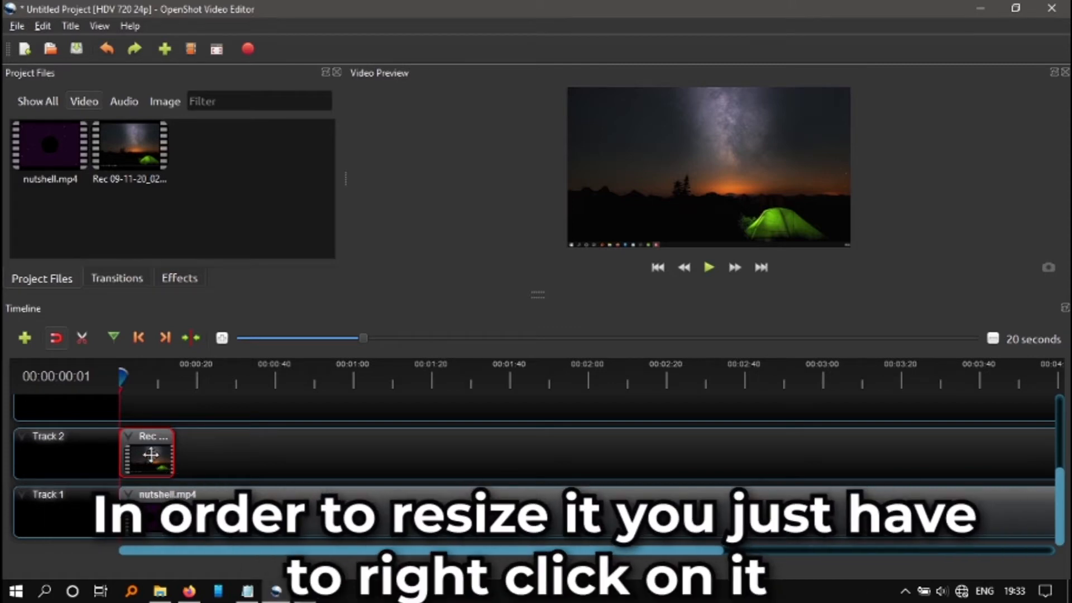
right_click(147, 457)
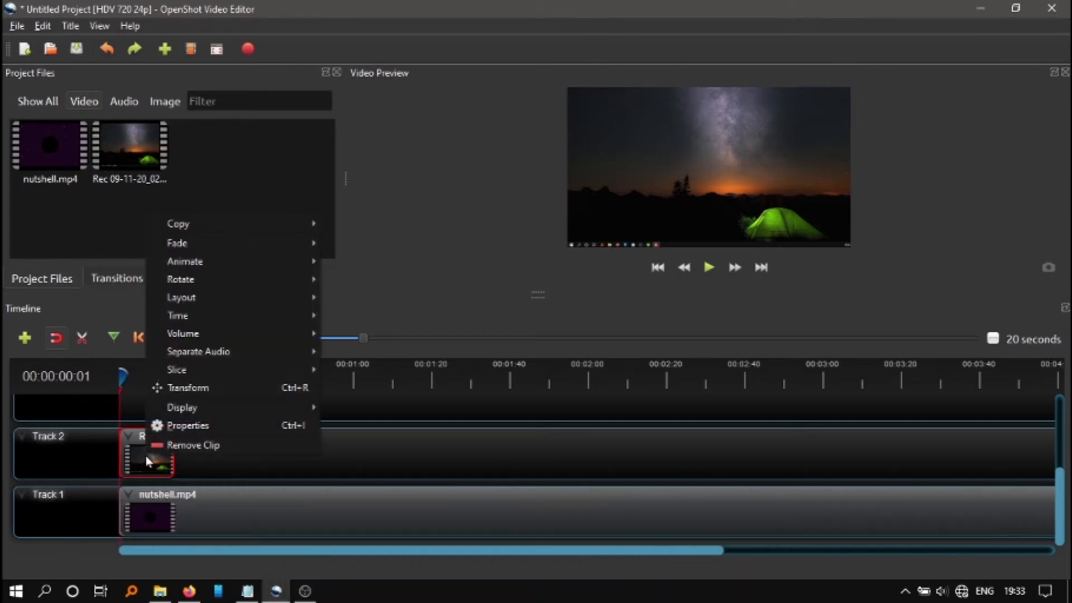
click(247, 389)
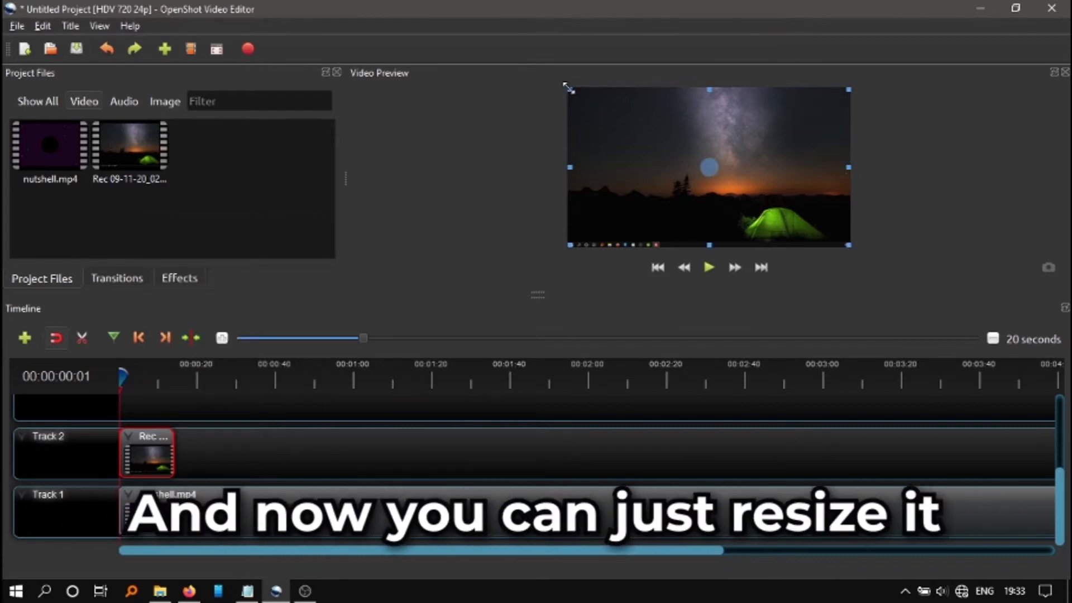
drag(570, 91, 655, 129)
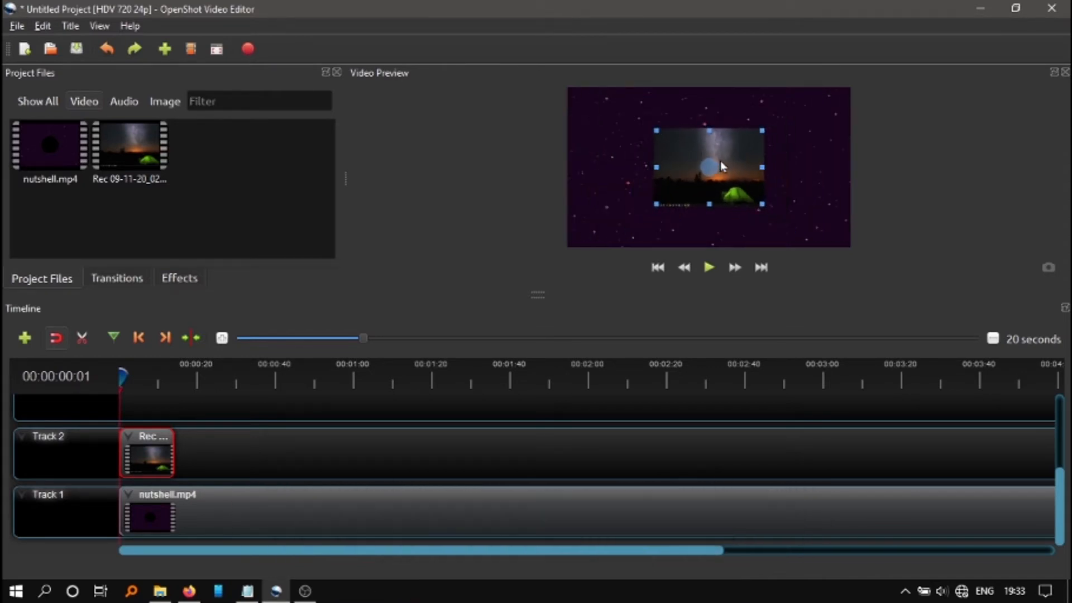
drag(687, 182, 626, 205)
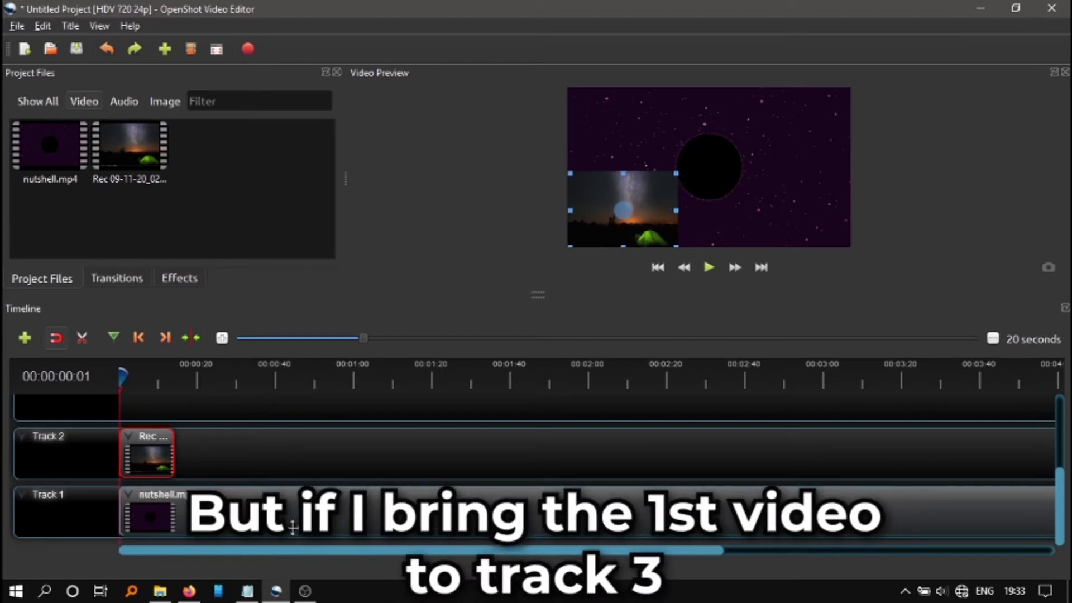
Move the nutshell.mp4 clip from Track 1 to Track 3, above the Track 2 recording
drag(283, 509, 275, 430)
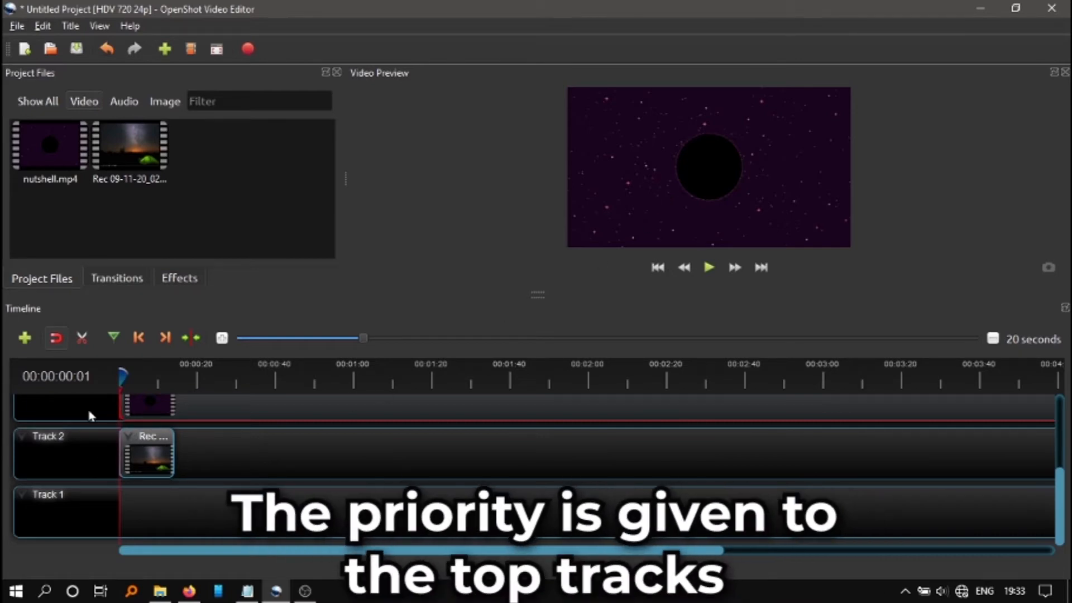
scroll(253, 462, up, 1)
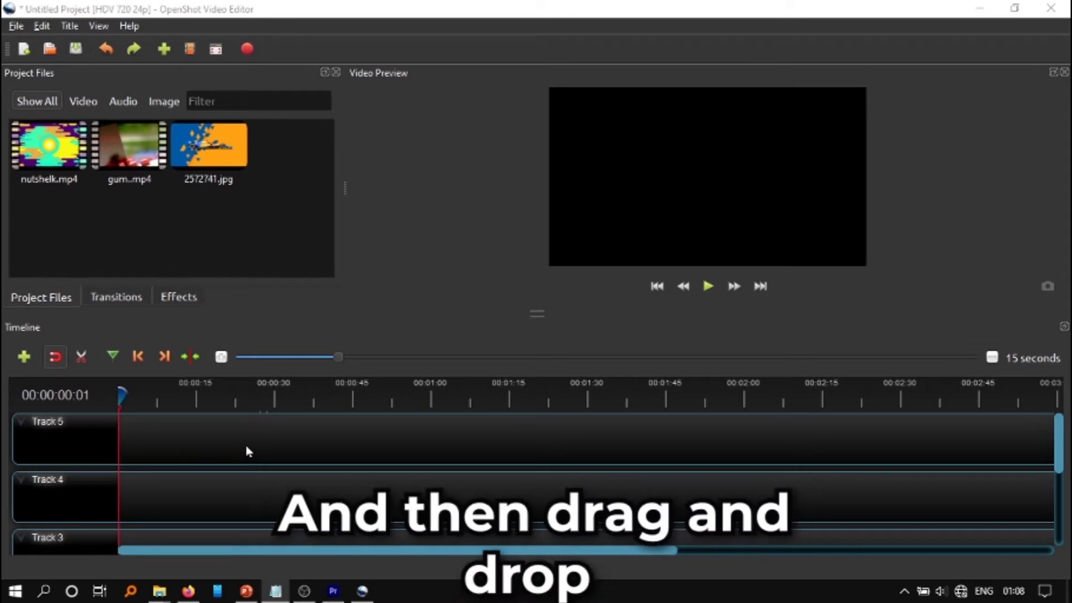
Place nutshelk.mp4 and the gum video end to end from the start of Track 5, and preview the sequence
drag(49, 153, 120, 439)
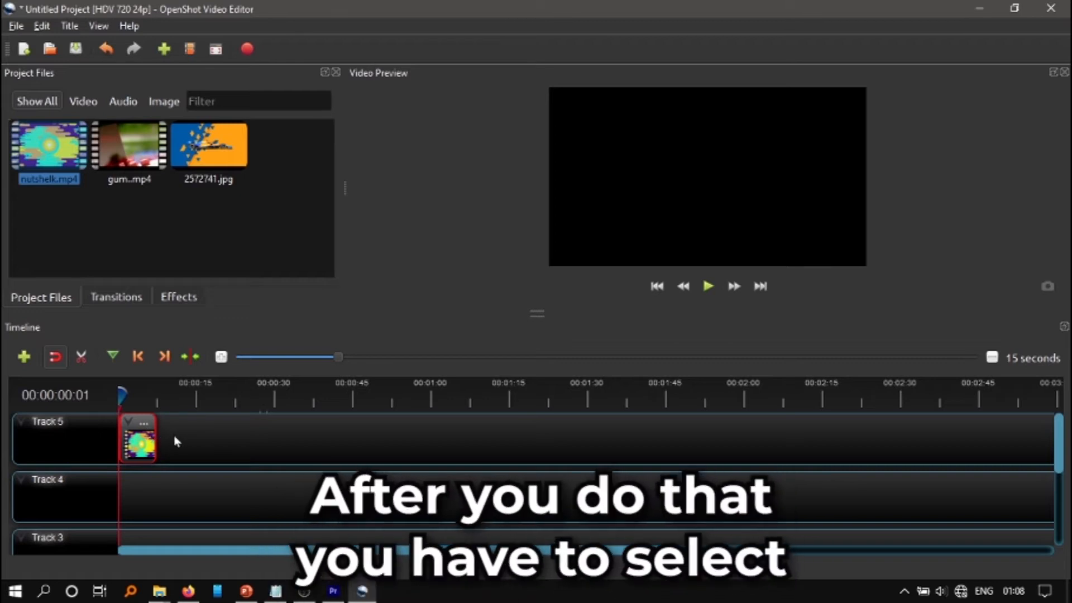
click(125, 155)
drag(123, 149, 159, 444)
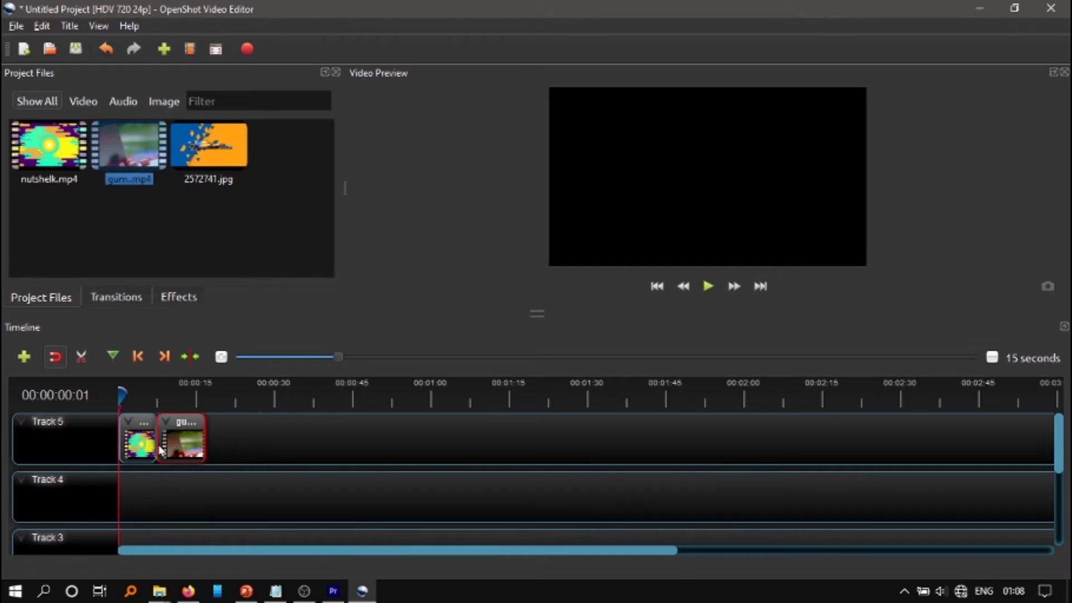
click(708, 288)
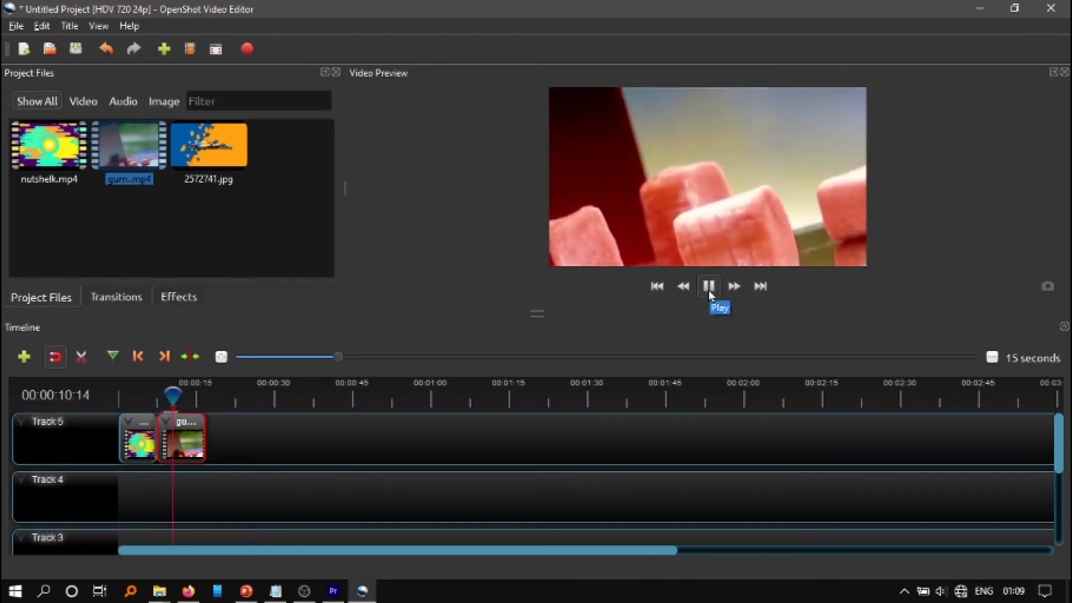
click(709, 291)
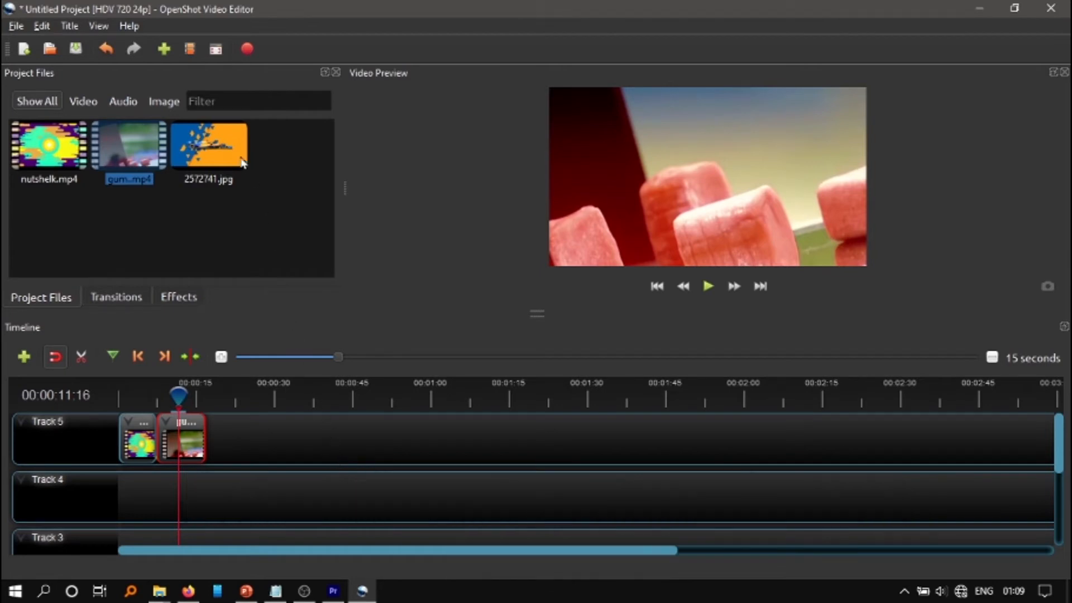
Add the 2572741.jpg image directly after the gum clip on Track 5 and continue the preview
click(220, 155)
drag(212, 151, 209, 448)
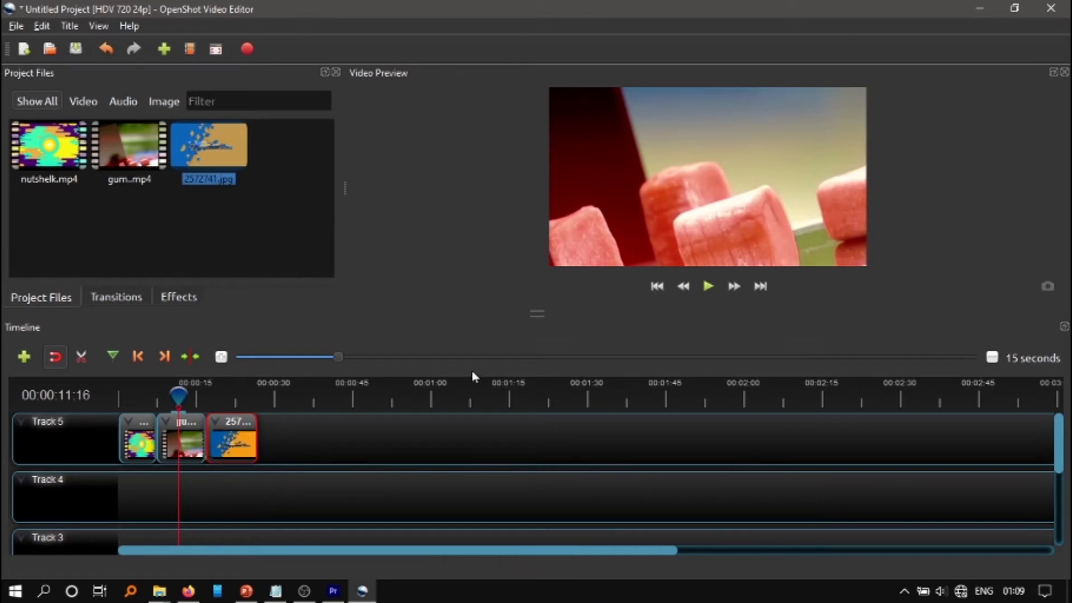
click(702, 296)
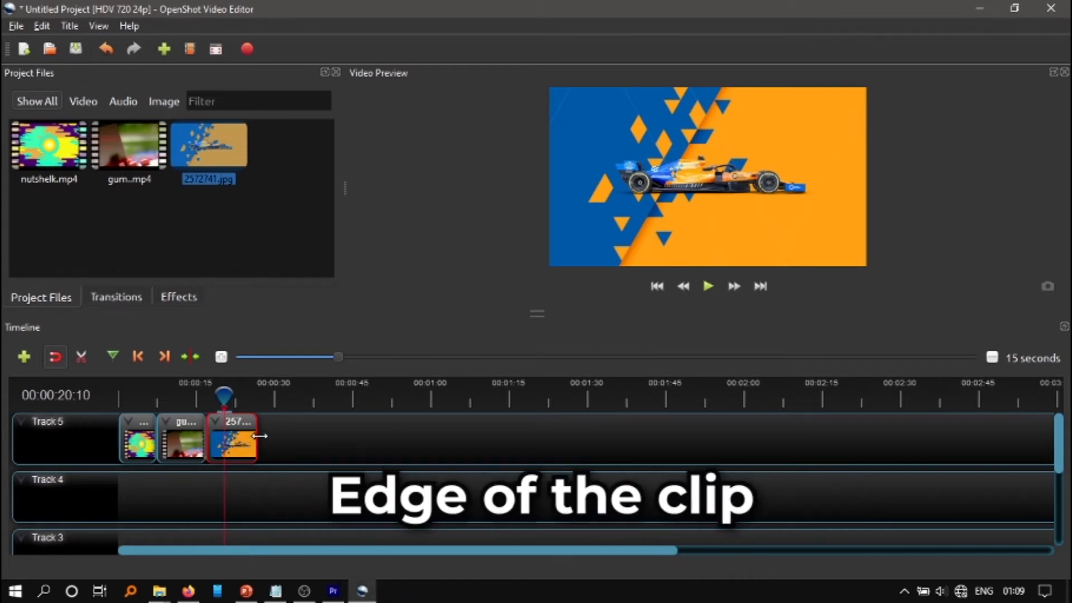
Extend the end of the image clip on Track 5 to about 42 seconds and play the result
drag(260, 436, 339, 433)
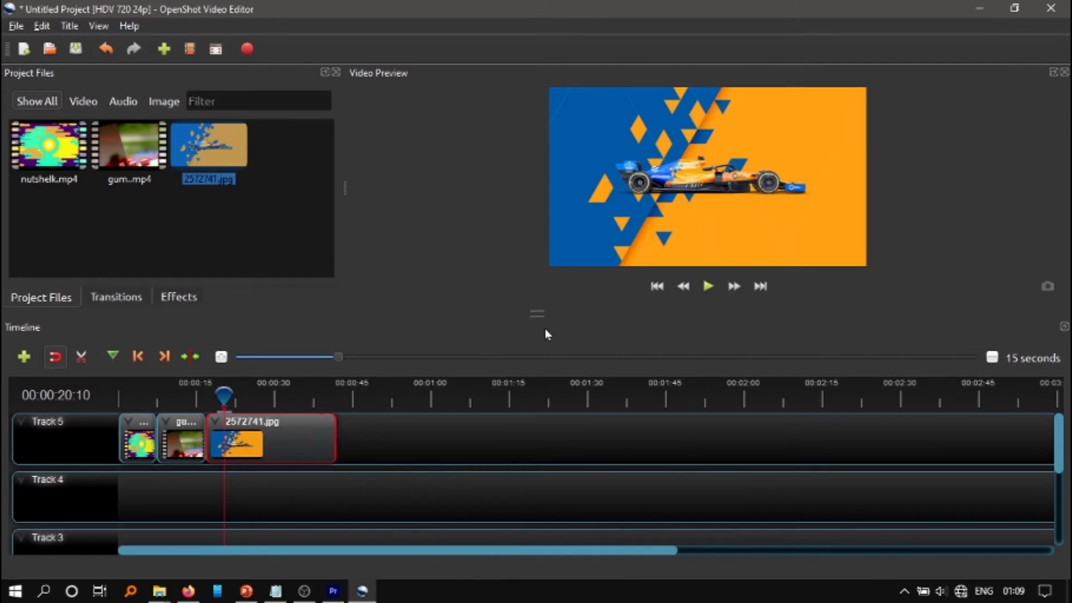
click(718, 289)
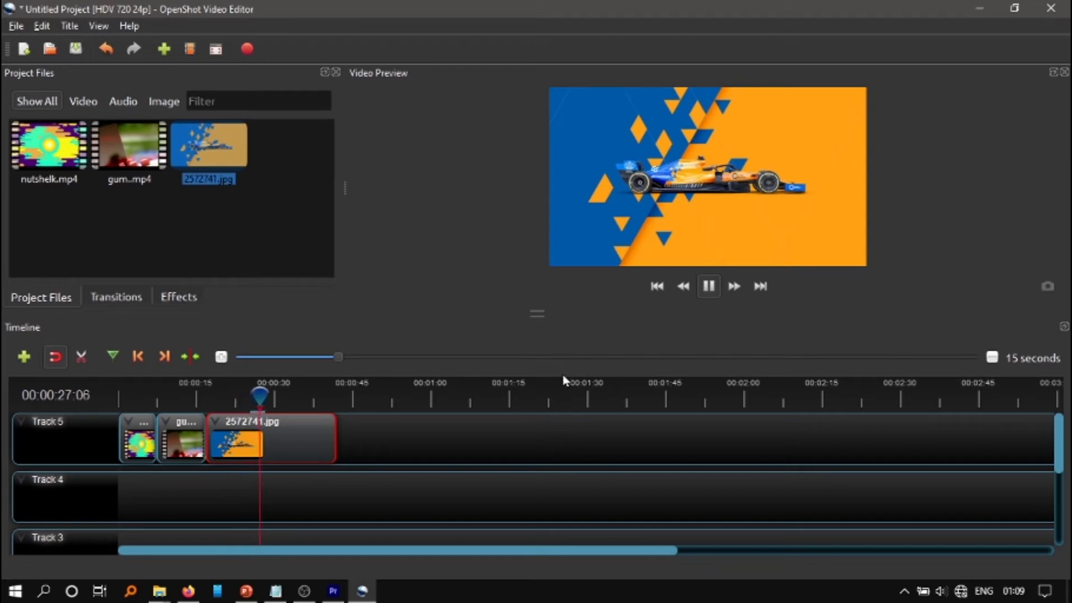
Pause the preview and separate the audio of the first clip on Track 5 as a single clip with all channels
click(707, 286)
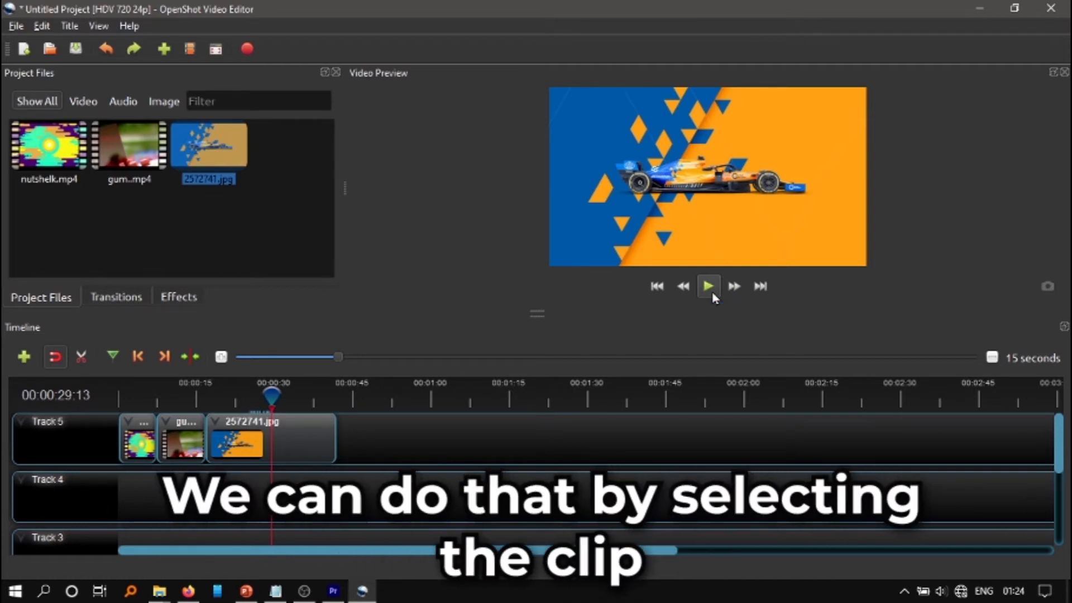
right_click(140, 443)
mouse_move(222, 357)
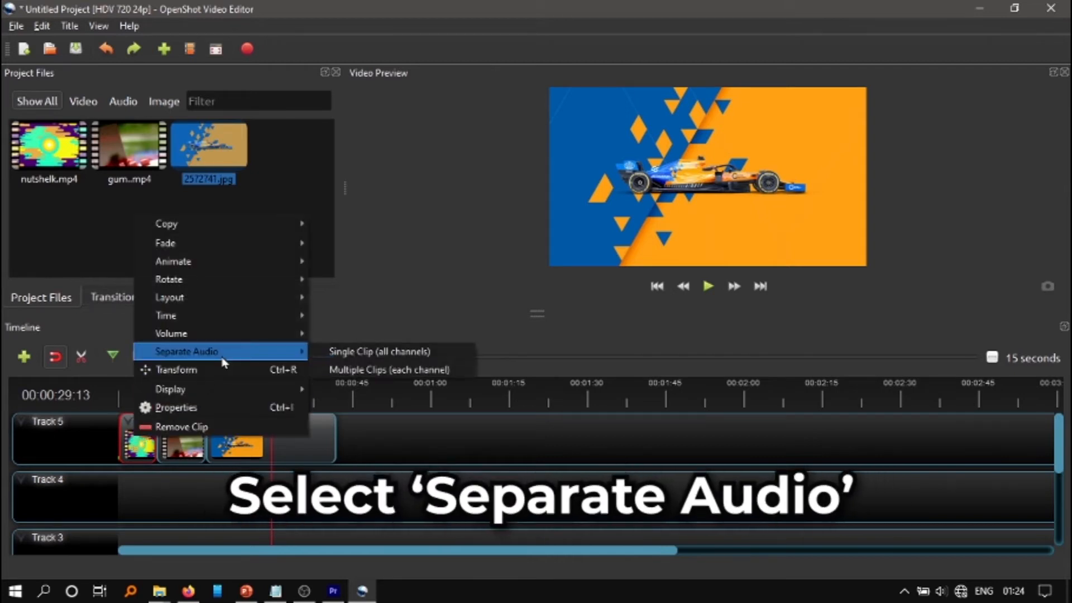
click(391, 353)
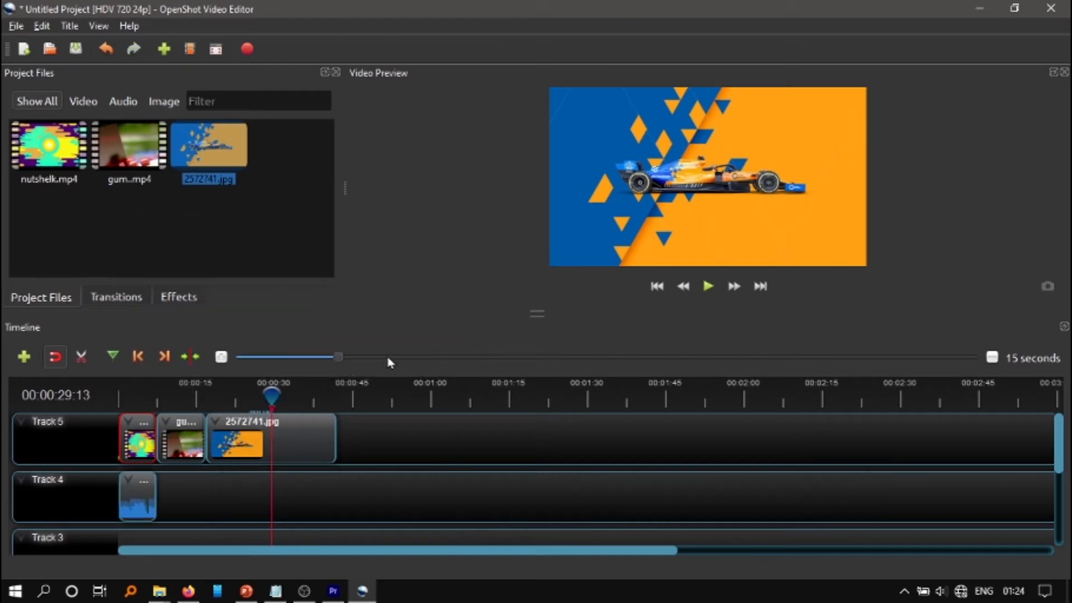
Separate the gum clip's audio on Track 5 into a single clip with all channels
click(178, 442)
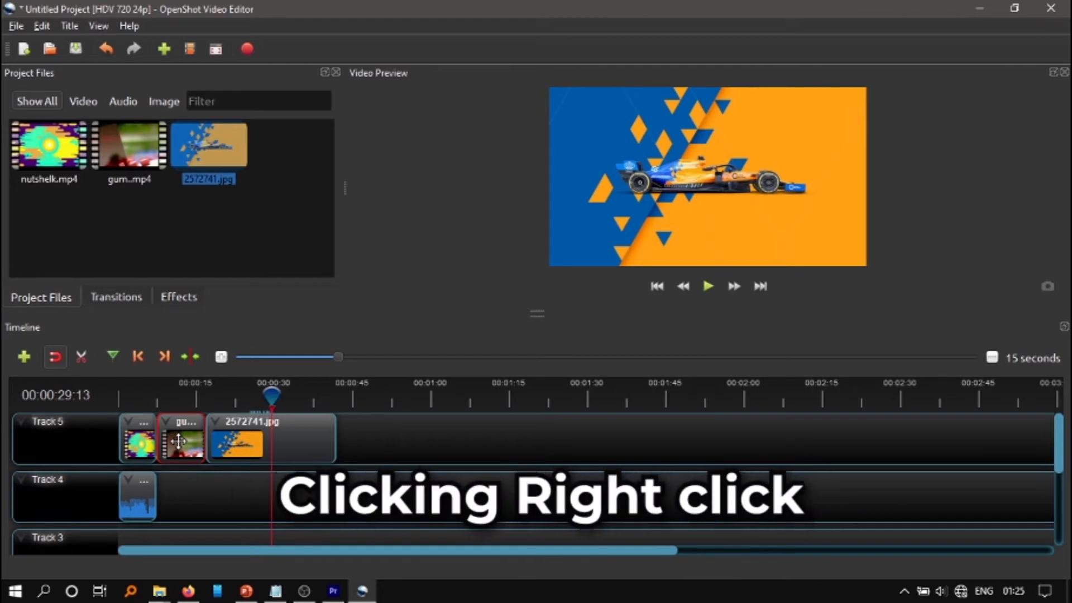
right_click(178, 442)
mouse_move(272, 365)
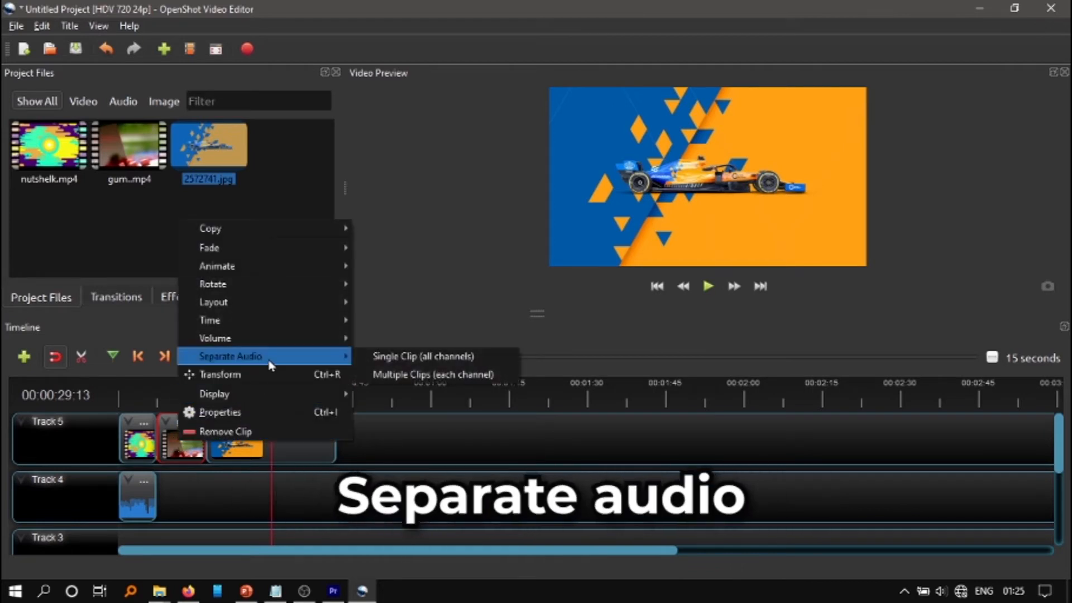
click(400, 356)
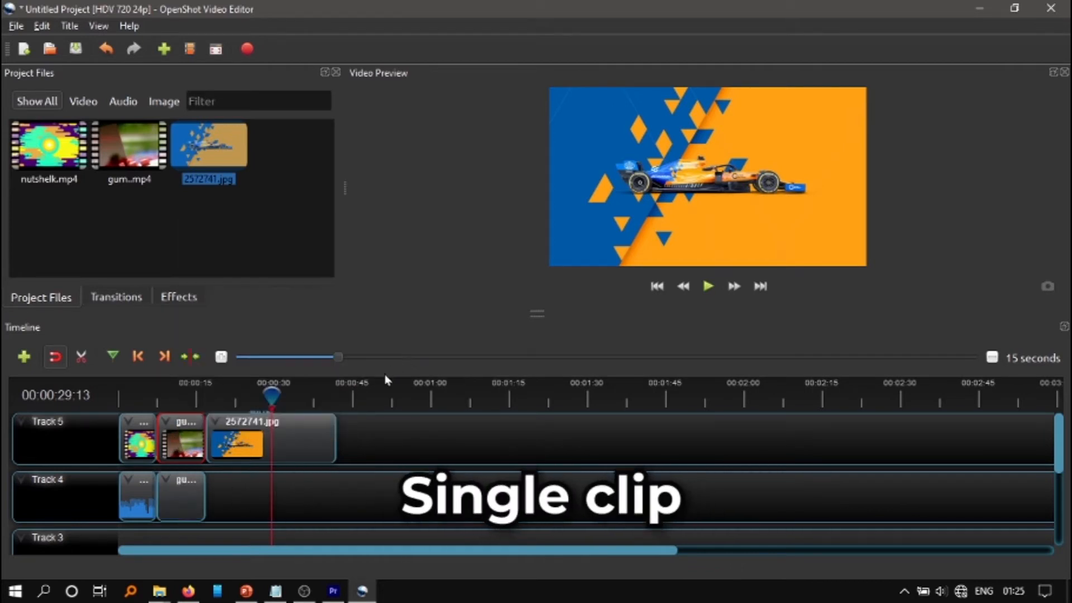
Swap the two audio clips on Track 4 so the gum audio comes first, and play the sequence from the beginning
drag(193, 490, 273, 489)
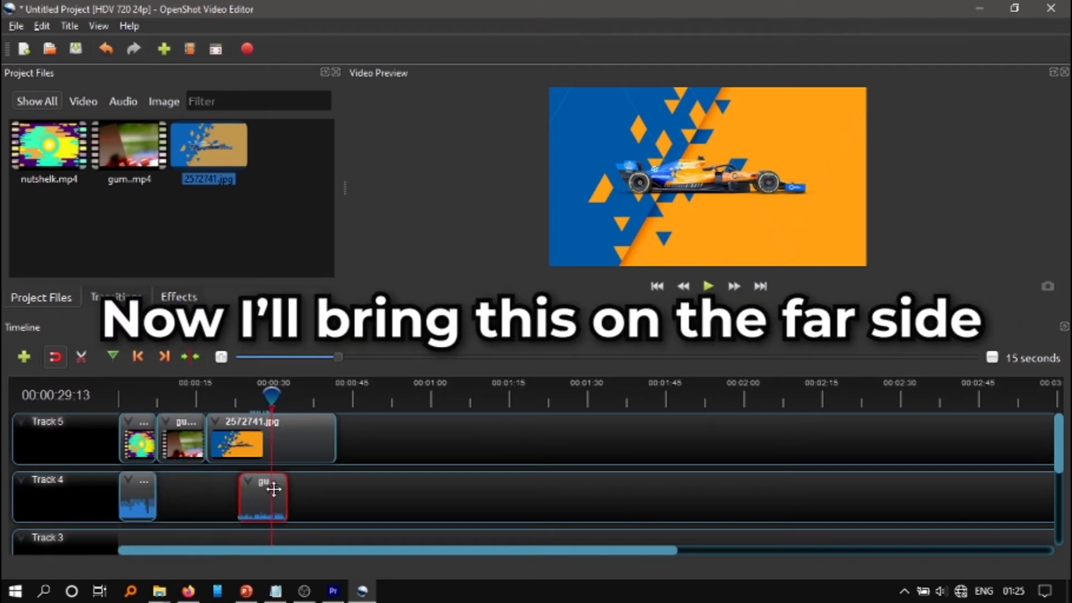
drag(142, 499, 192, 498)
drag(268, 493, 147, 493)
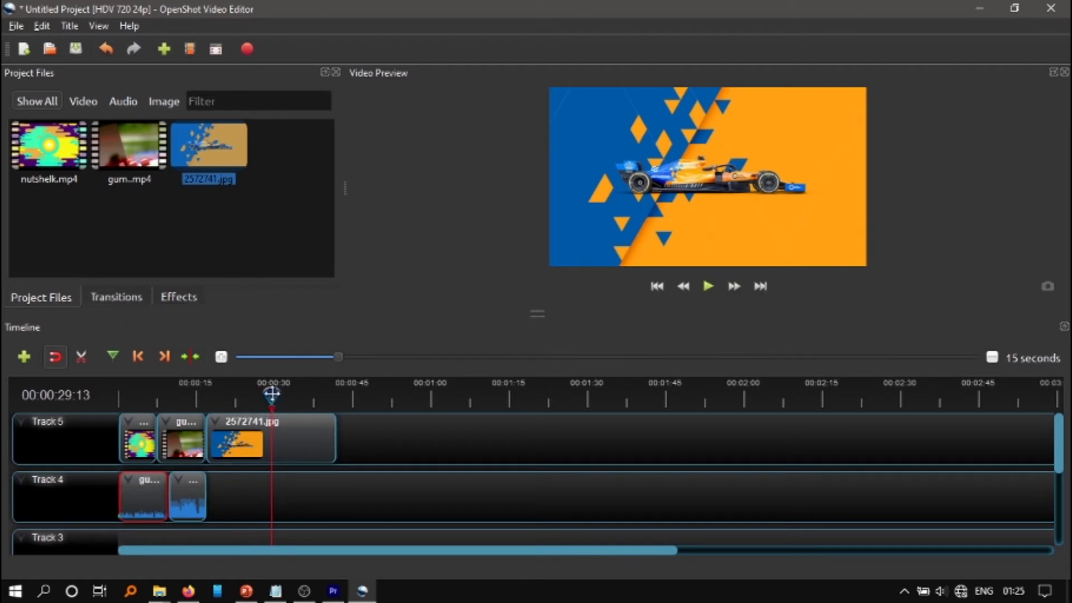
drag(272, 397, 120, 395)
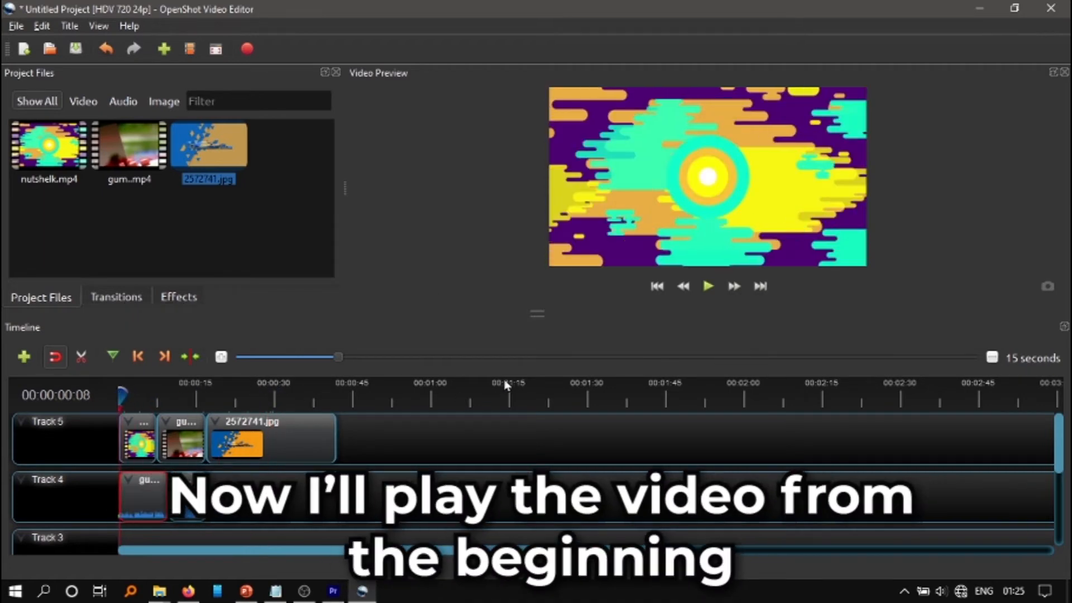
click(708, 287)
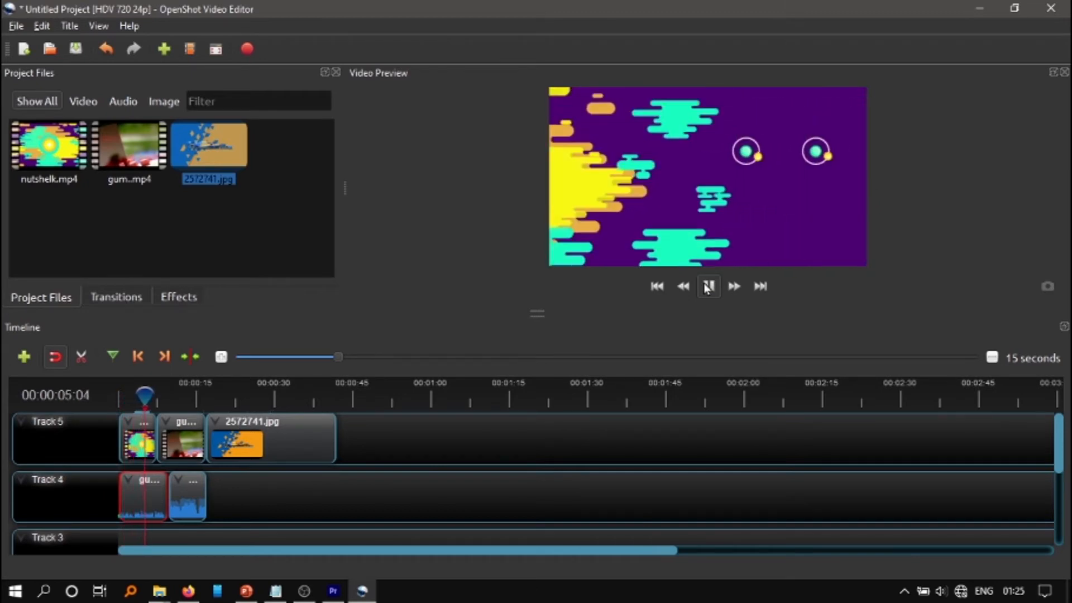
click(706, 287)
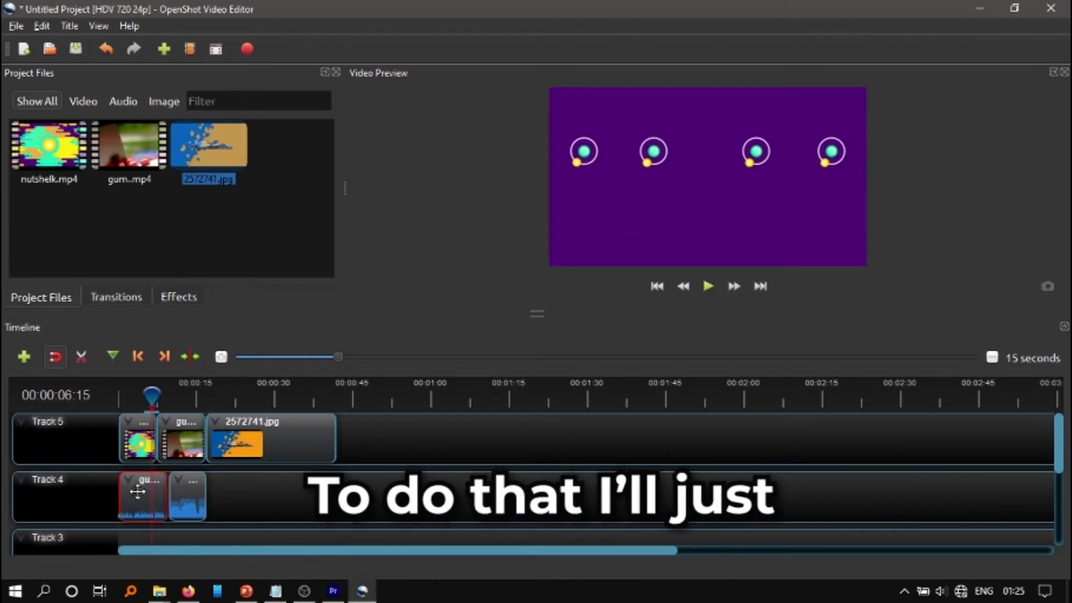
Set the volume of the entire gum audio clip on Track 4 to Level 0% and play the sequence from the start
right_click(137, 492)
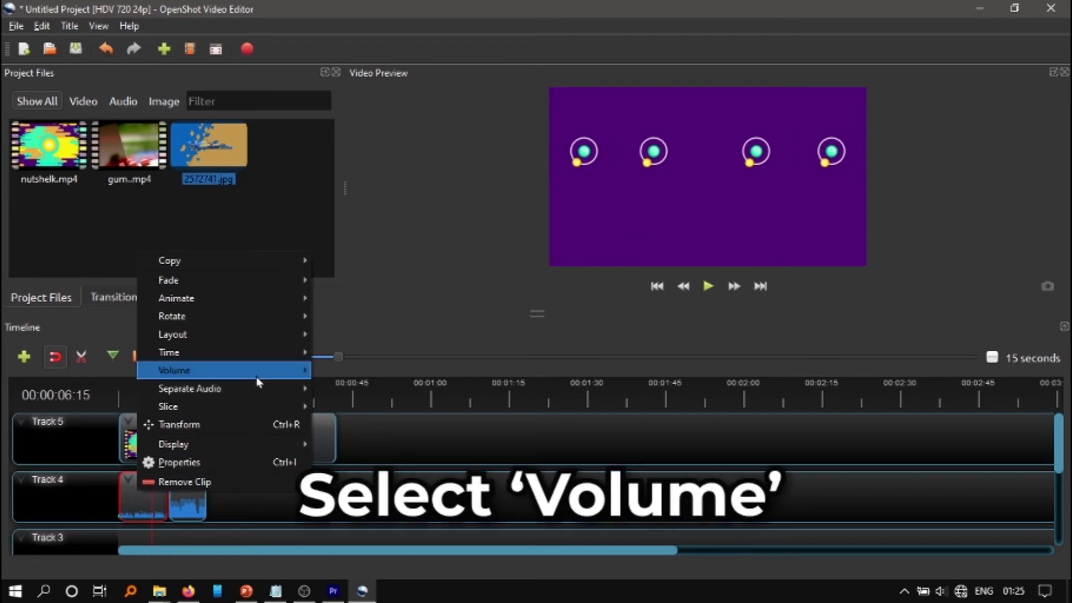
mouse_move(257, 353)
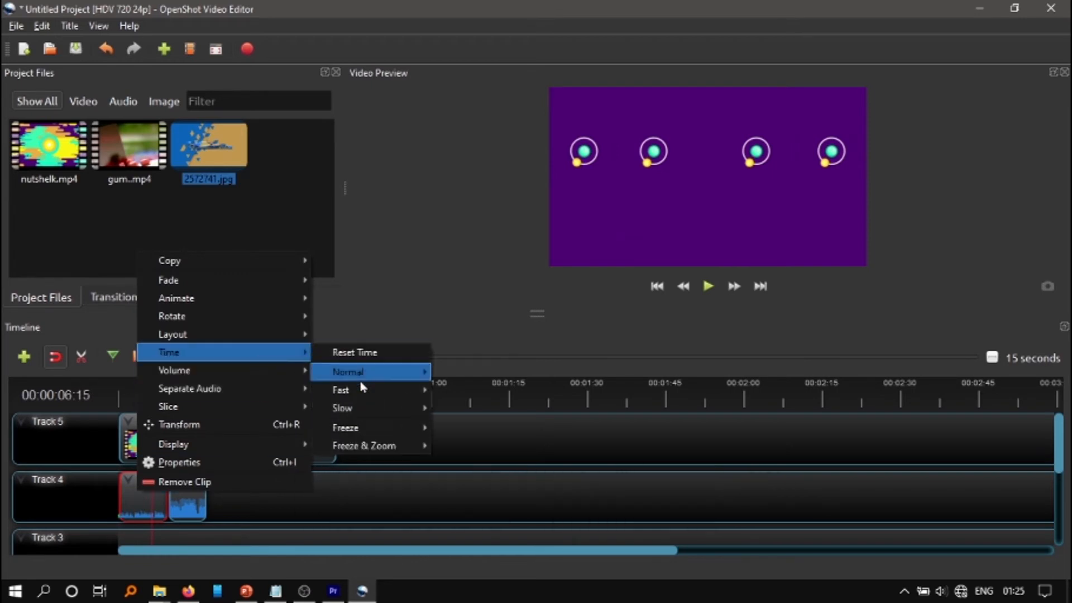
mouse_move(294, 371)
mouse_move(363, 427)
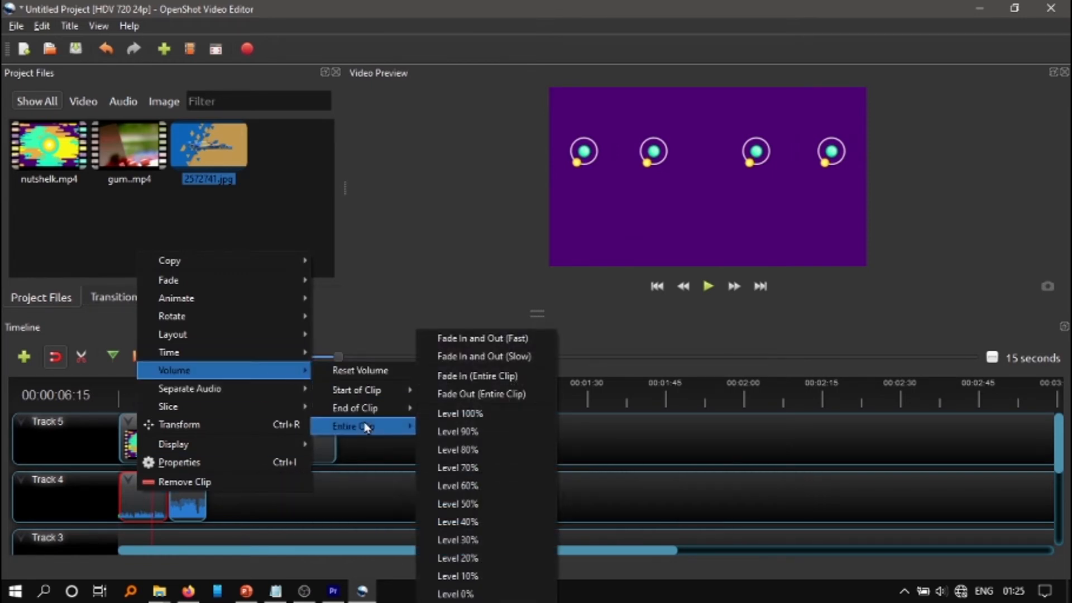
click(490, 595)
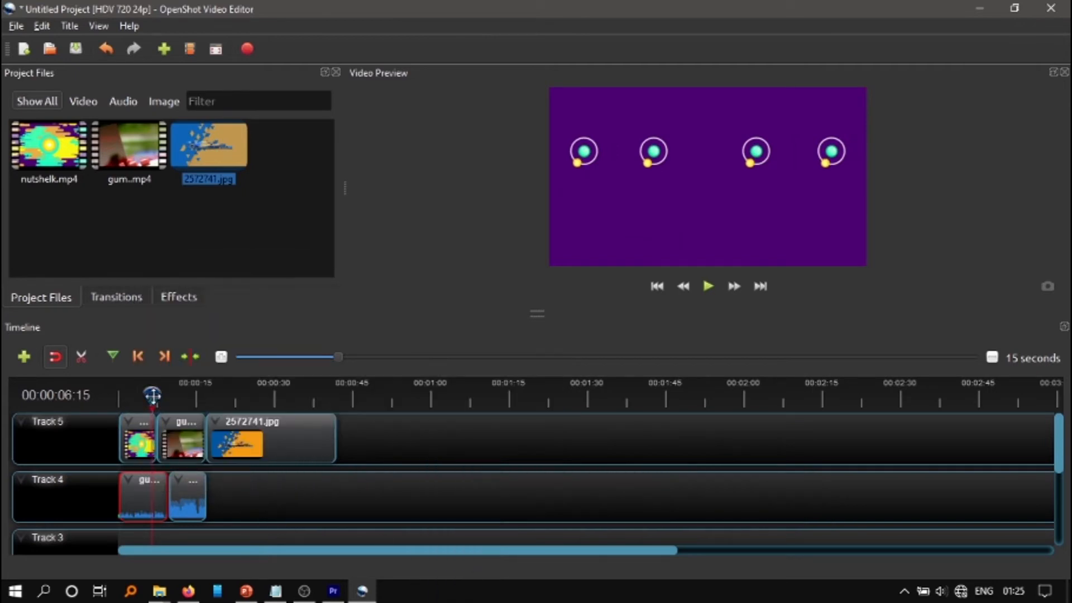
drag(152, 396, 119, 396)
click(708, 286)
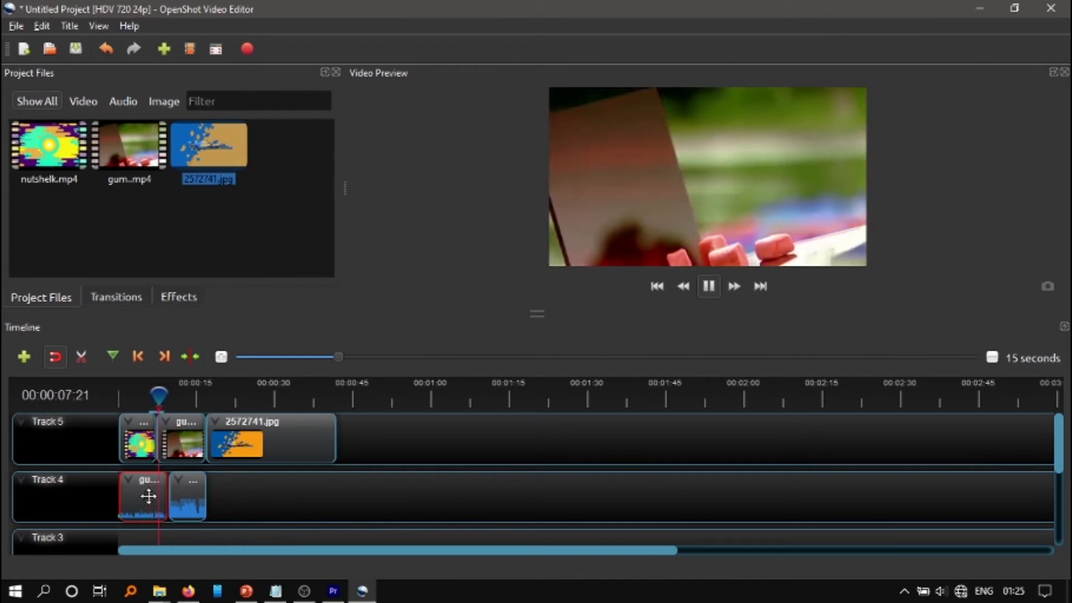
key(space)
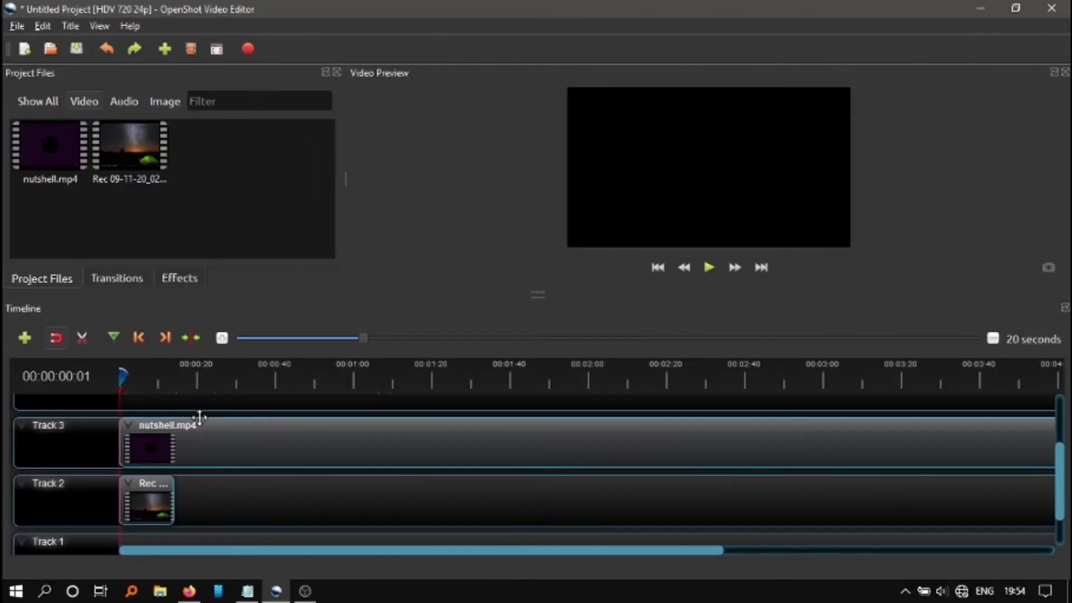
Split the nutshell.mp4 clip on Track 3 with the Razor tool at about 1:00 and 1:44
click(84, 341)
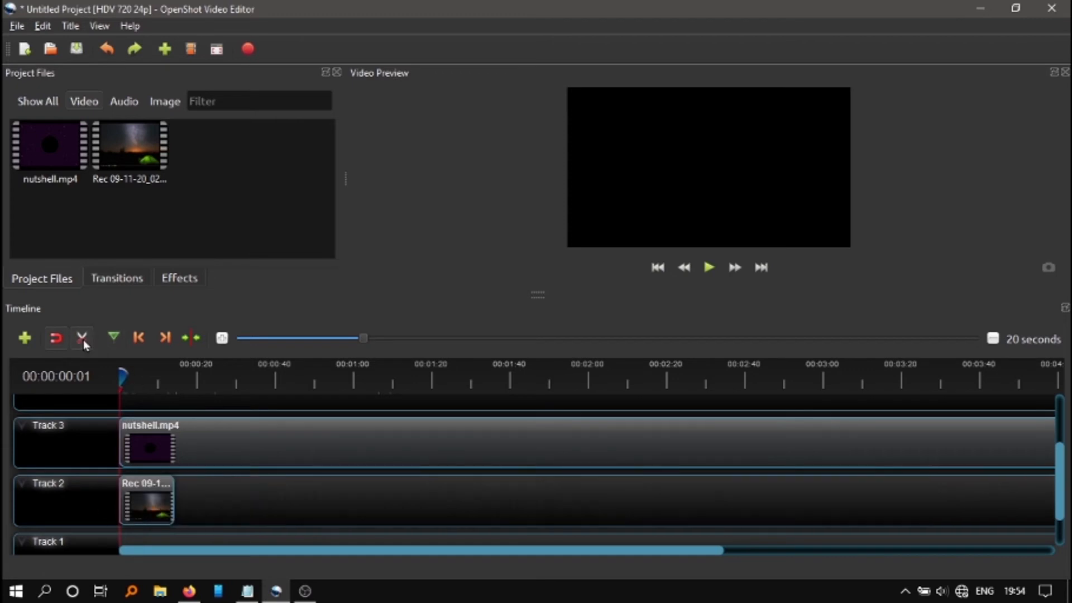
click(357, 429)
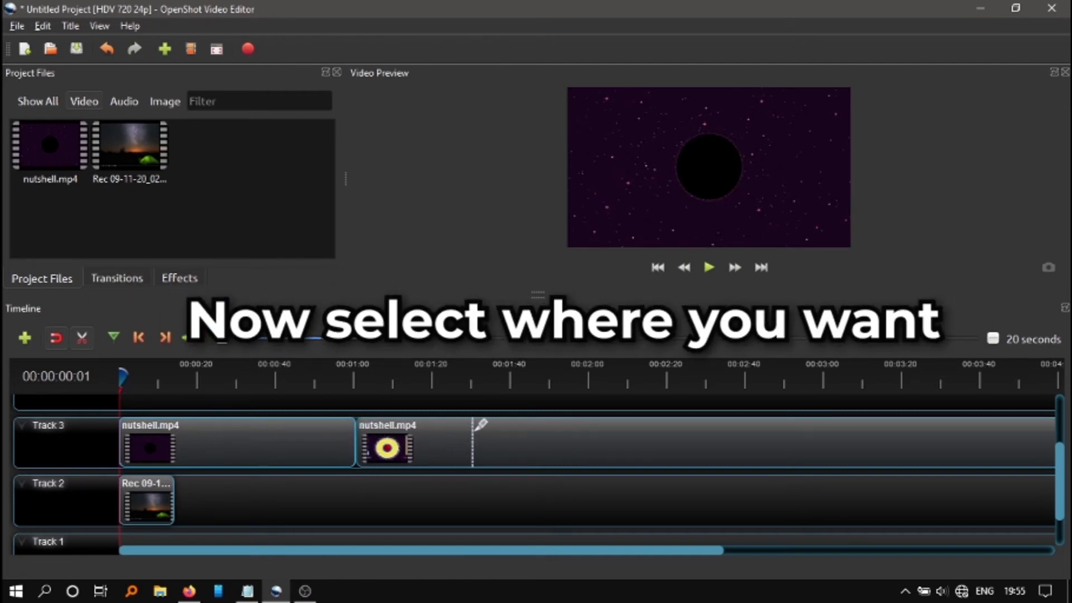
click(526, 427)
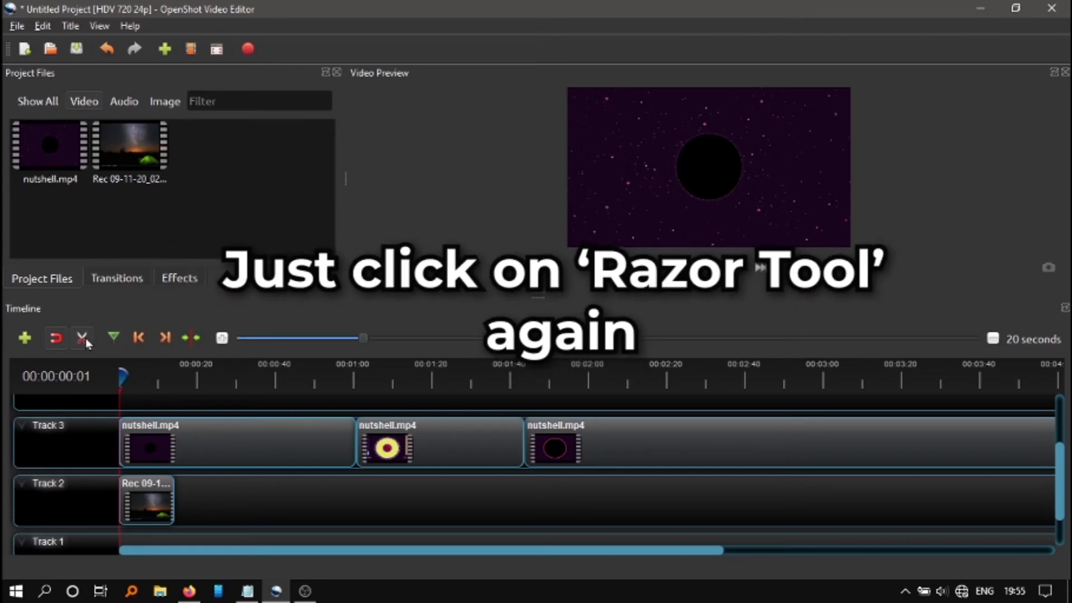
click(84, 337)
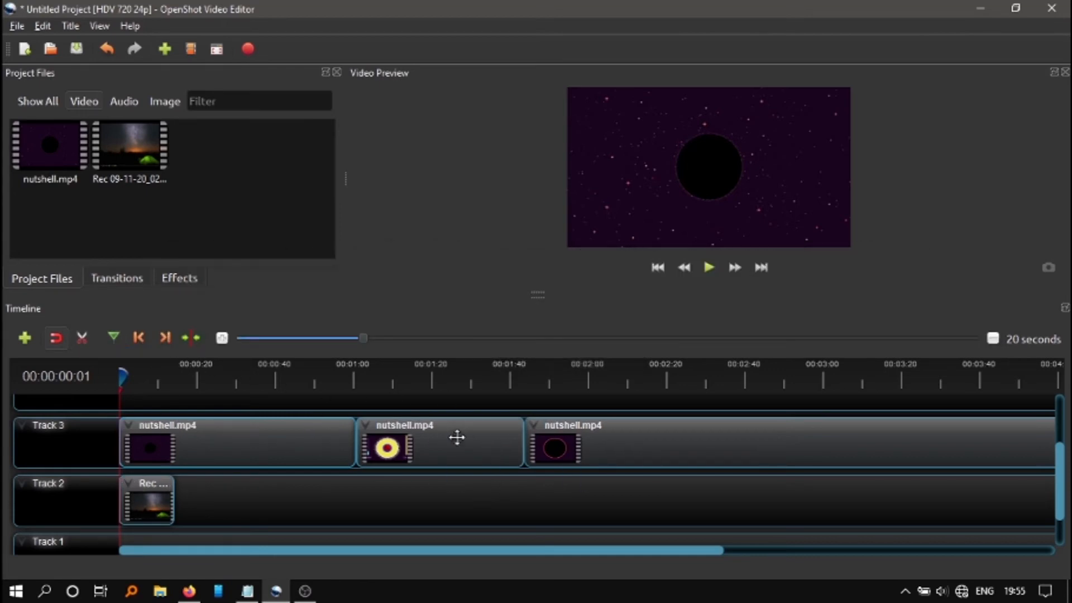
Delete the middle section of nutshell.mp4 on Track 3 and move the last section up against the first to close the gap
click(439, 441)
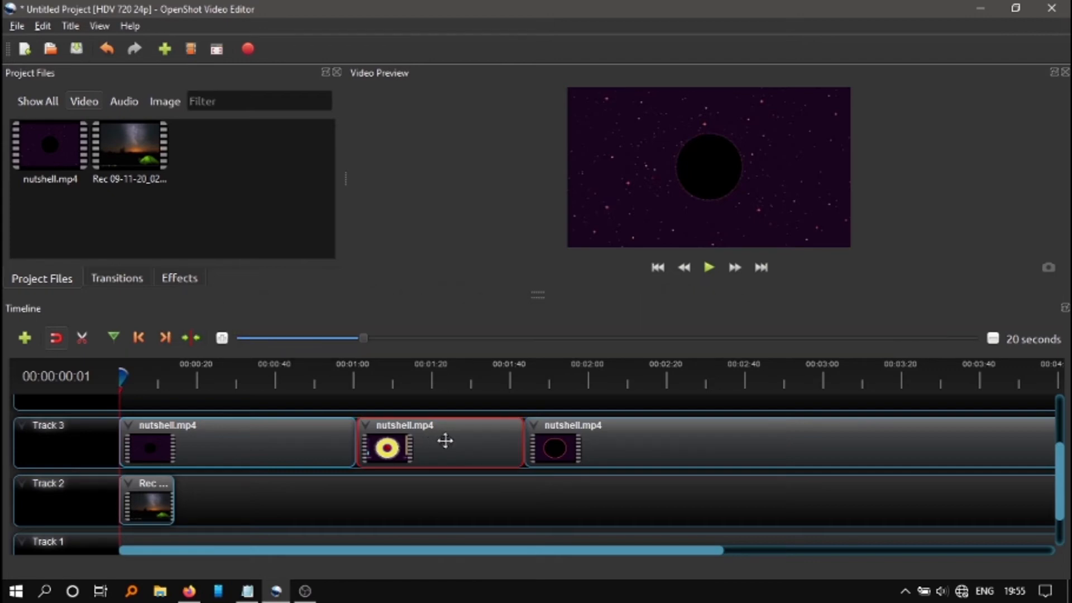
key(Delete)
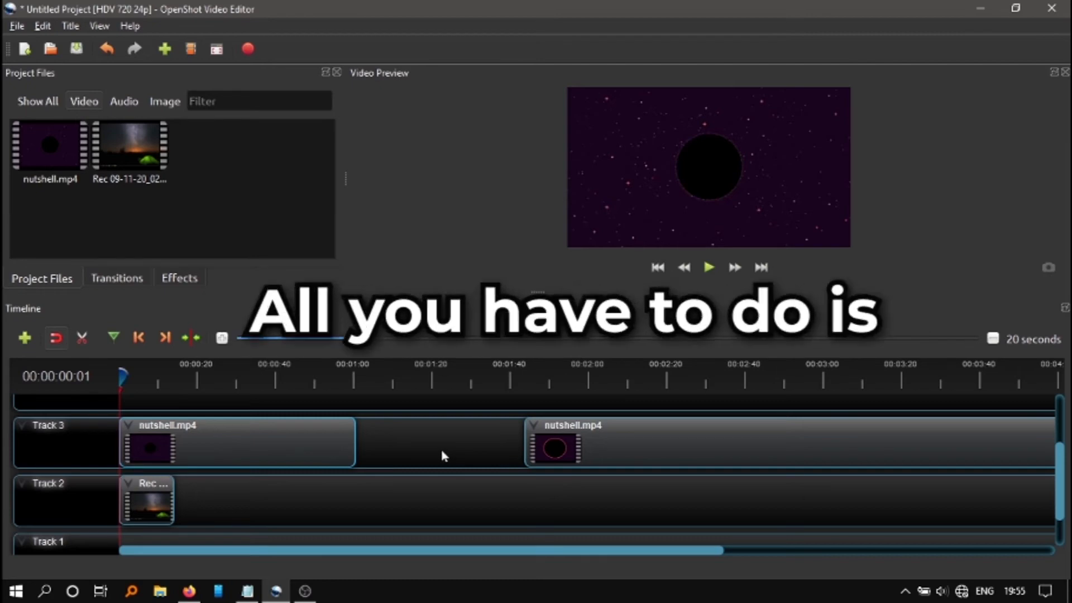
click(638, 445)
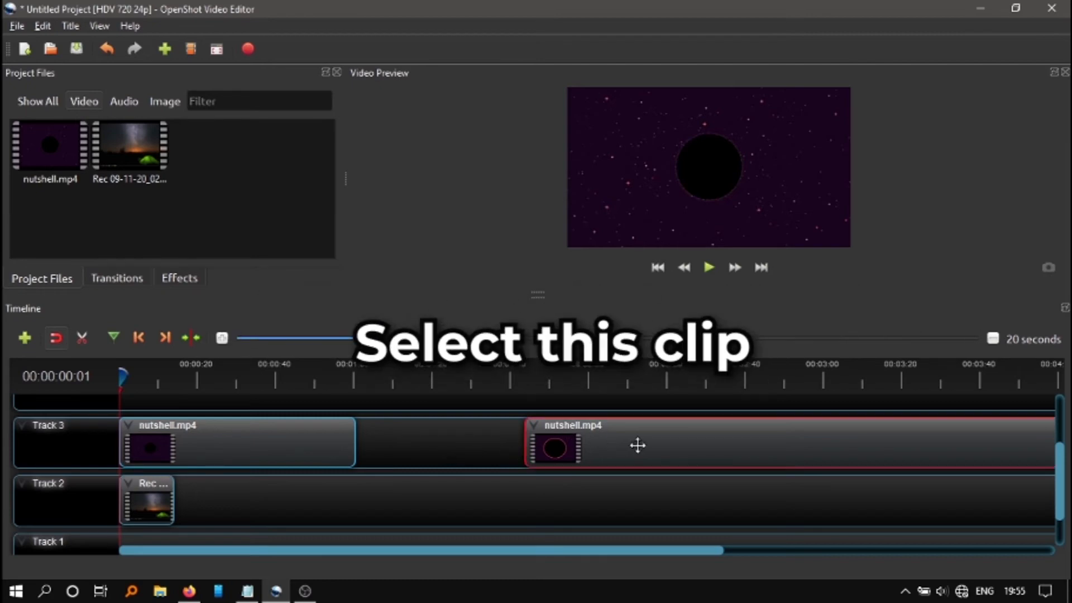
drag(638, 445, 470, 433)
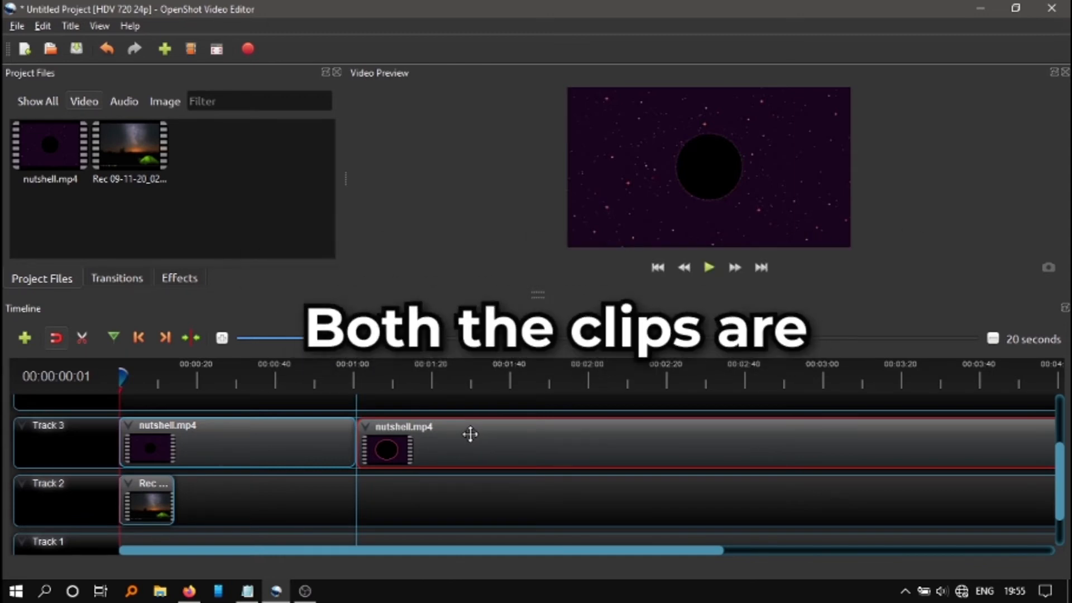
drag(471, 434, 470, 434)
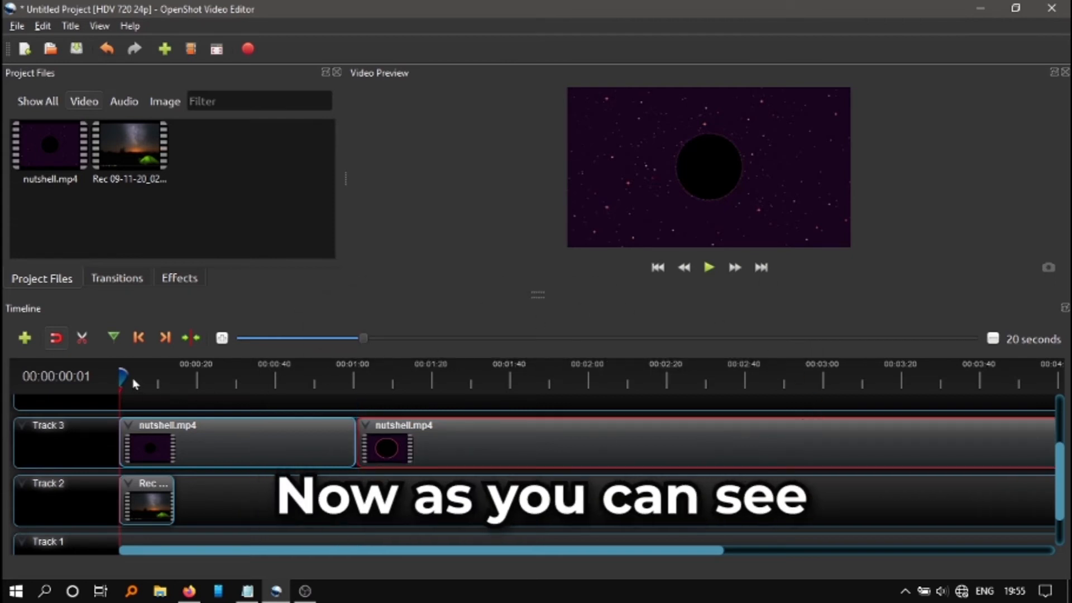
Play across the join between the two nutshell.mp4 sections, starting from about 55 seconds, and return the playhead to the start
drag(122, 375, 335, 380)
click(708, 268)
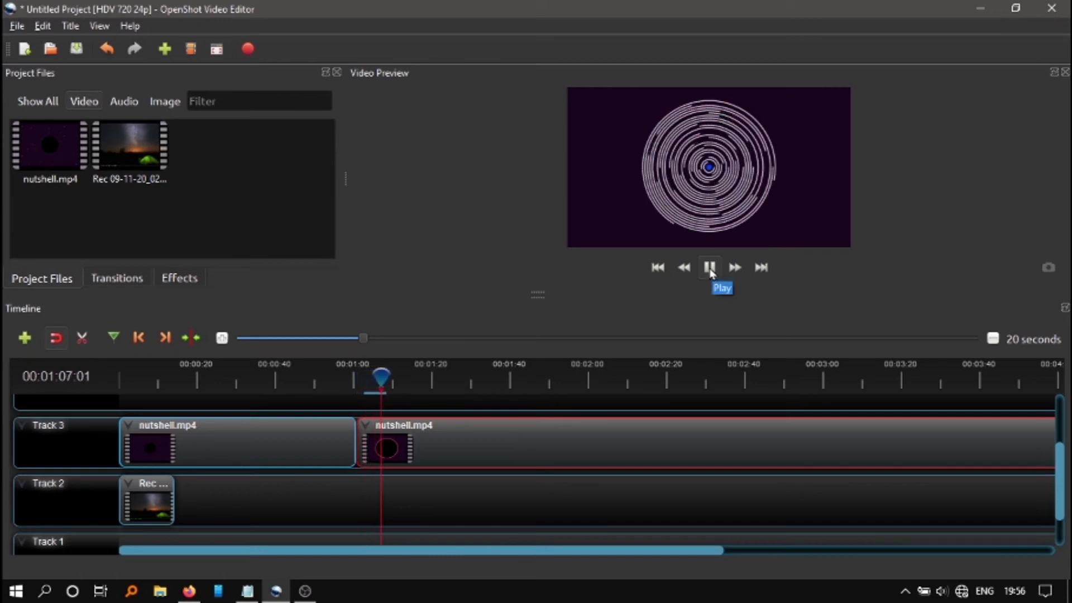
drag(381, 380, 120, 376)
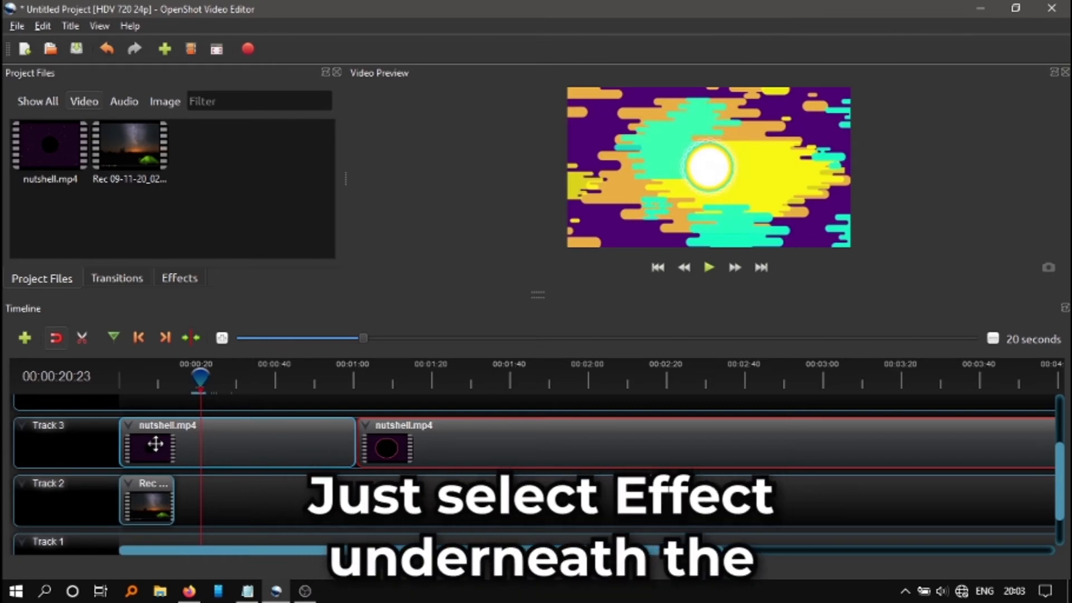
Show the available effects and preview the first nutshell.mp4 section from about 20 seconds without any effect
click(180, 278)
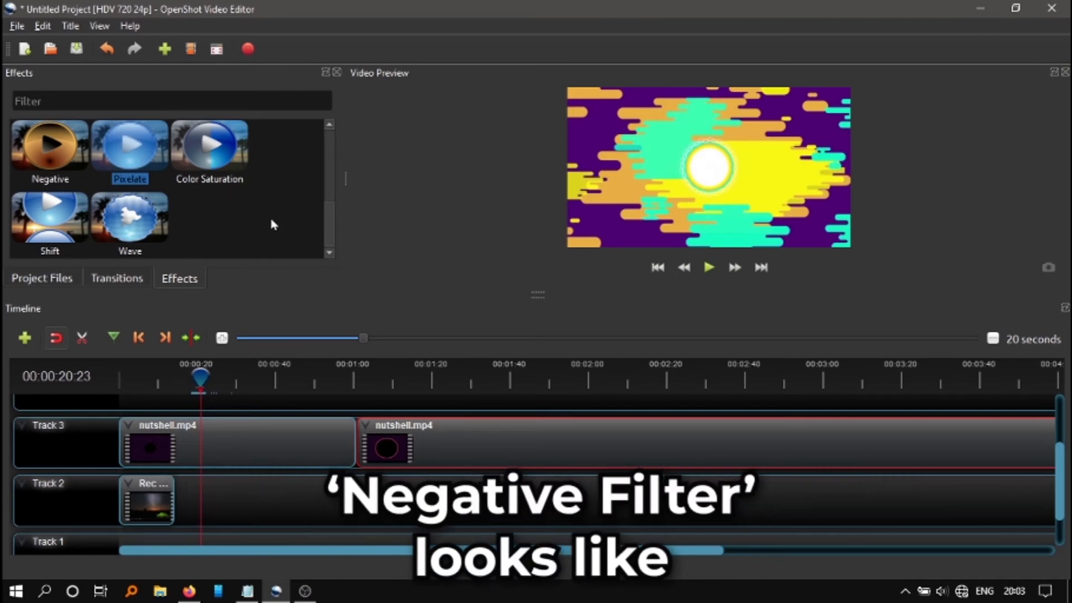
click(709, 268)
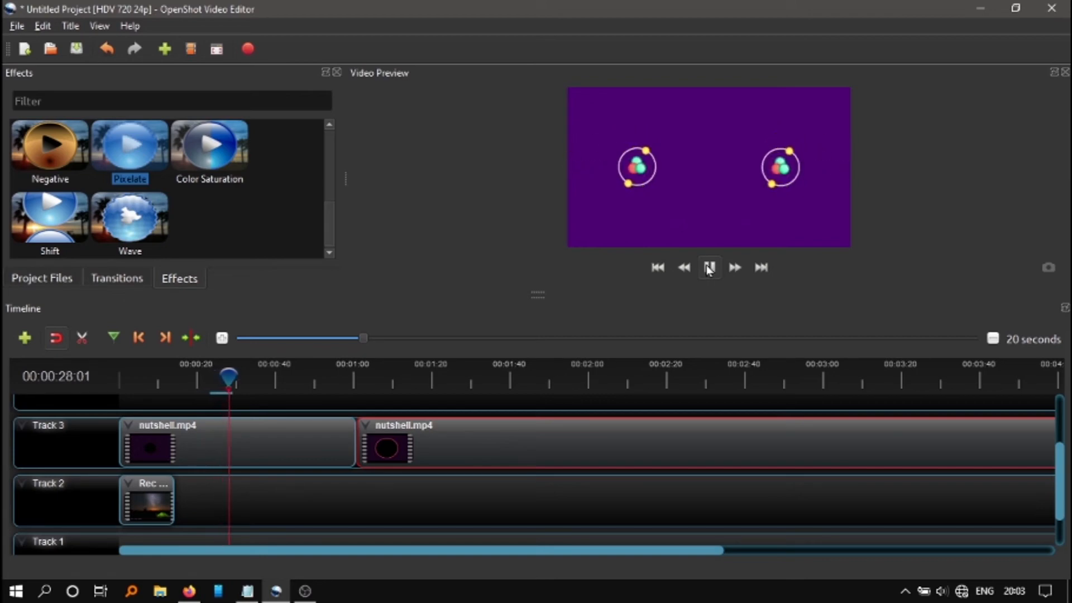
click(709, 268)
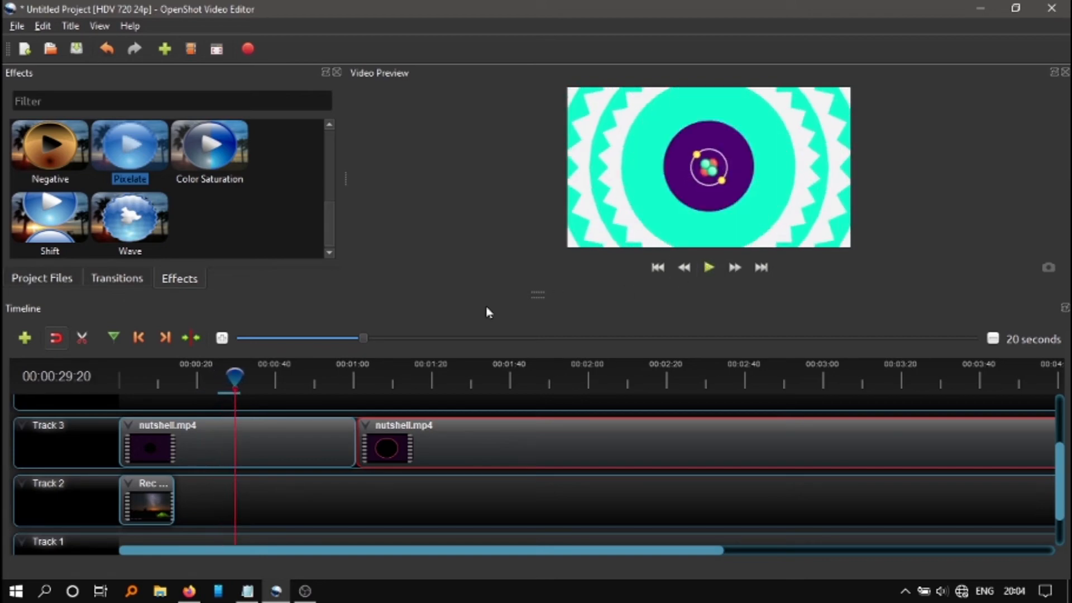
Apply the Negative effect to the first nutshell.mp4 section on Track 3 and preview it from about 20 seconds
drag(234, 377, 199, 375)
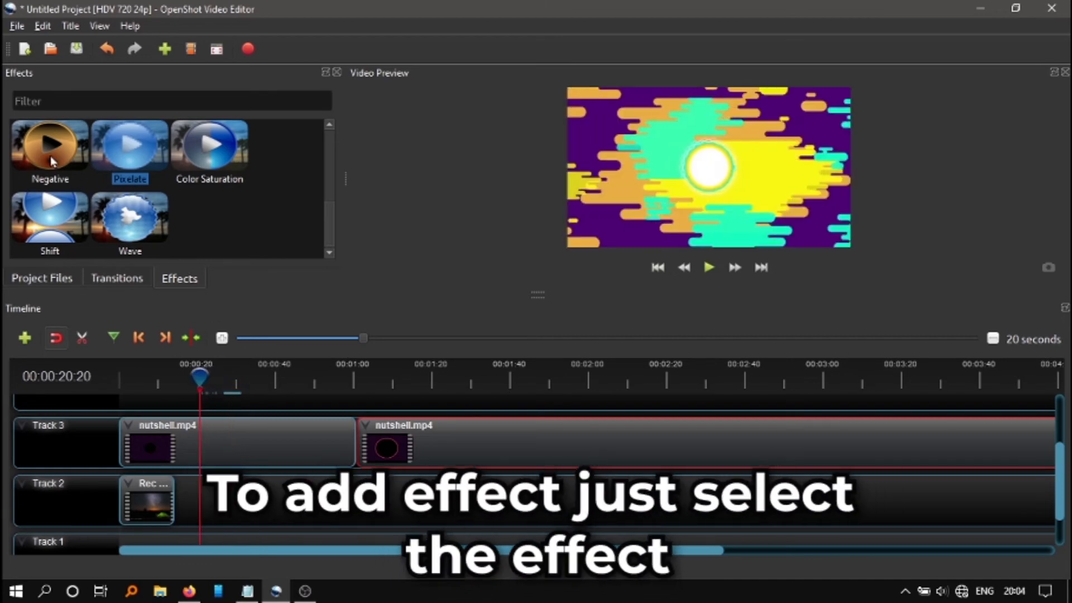
drag(50, 150, 229, 447)
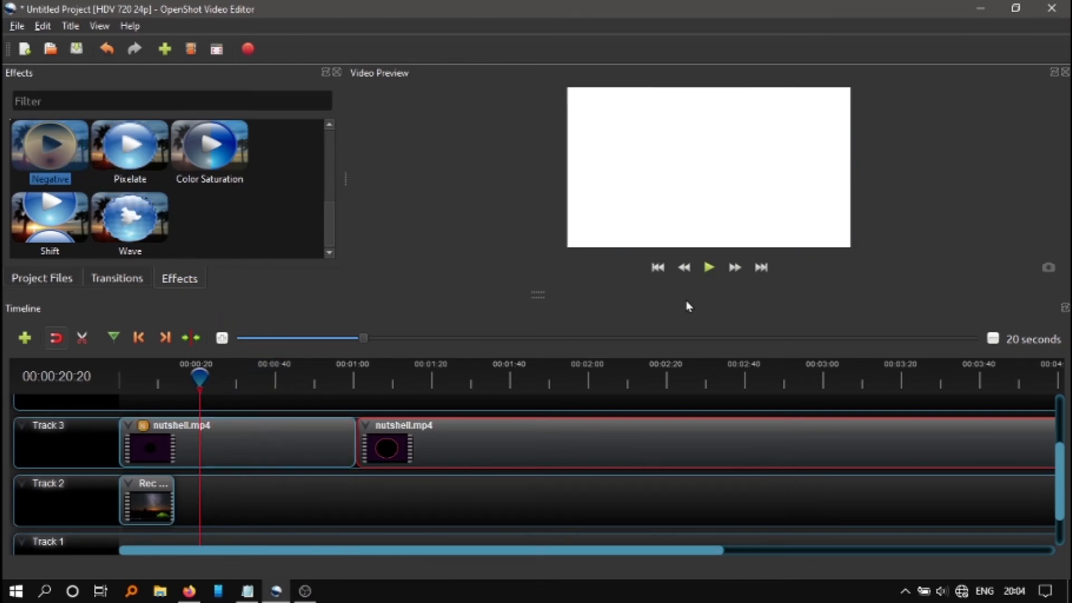
click(709, 268)
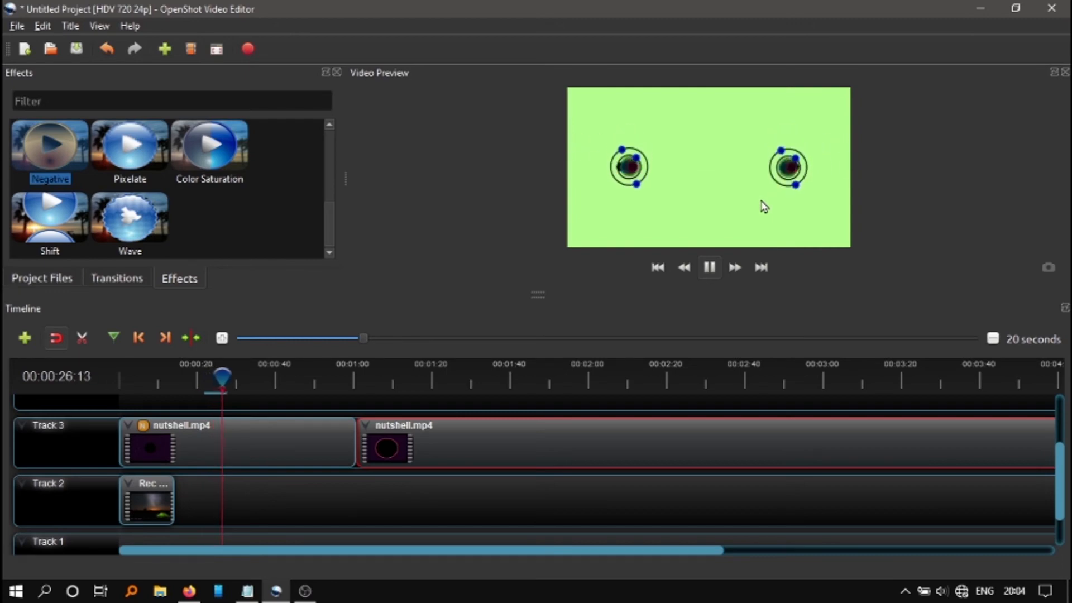
click(709, 267)
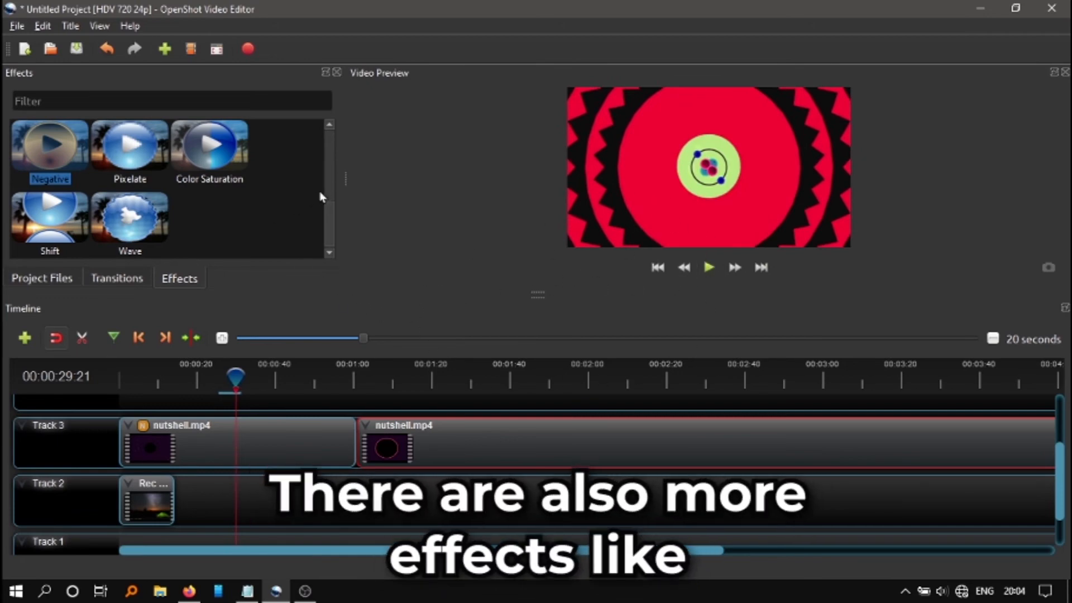
Look through the other available effects, such as Blur, Brightness, Hue and Wave
scroll(234, 170, up, 5)
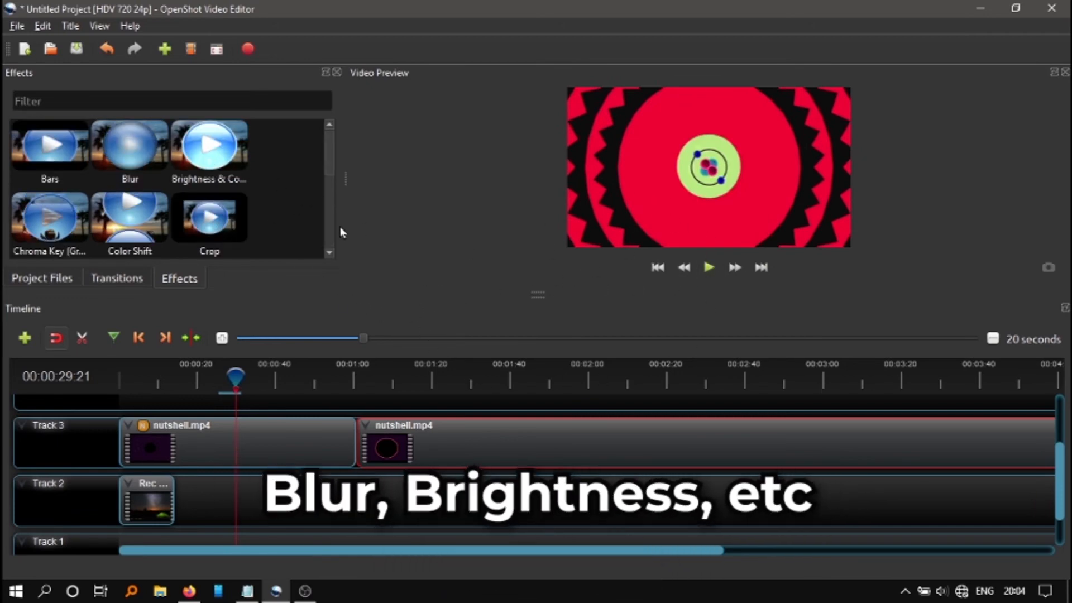
scroll(318, 228, down, 2)
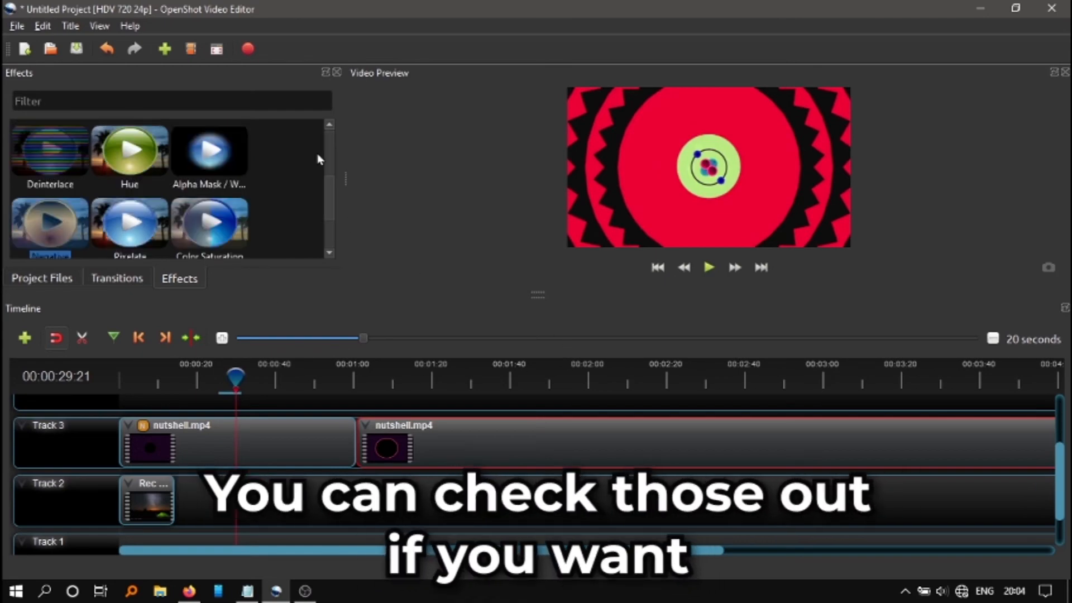
drag(329, 190, 322, 250)
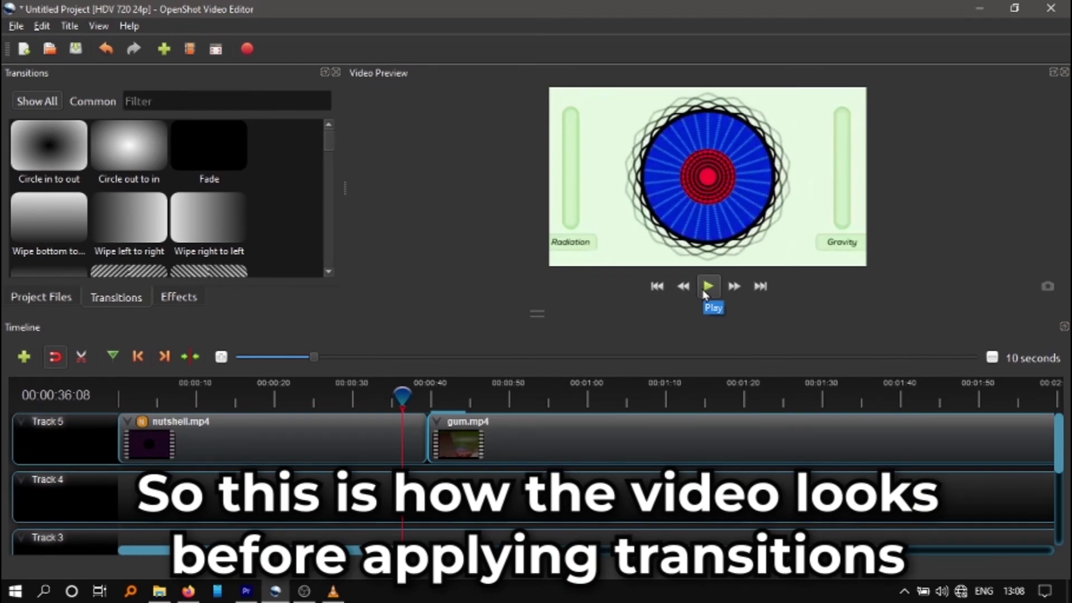
Play across the join between nutshell.mp4 and gum.mp4 on Track 5 without a transition, starting from about 36 seconds
click(704, 293)
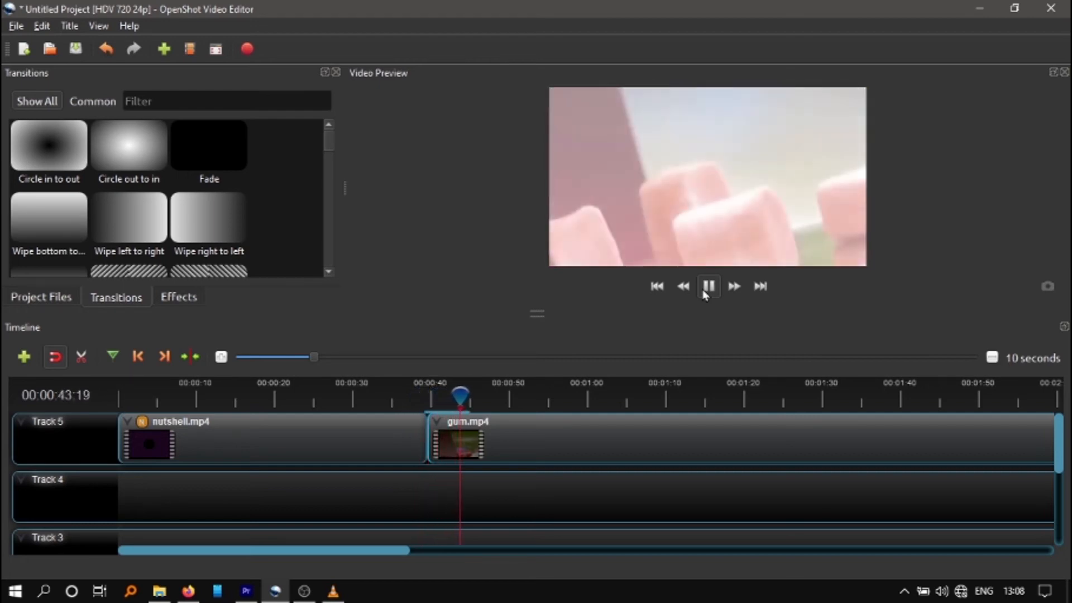
click(708, 288)
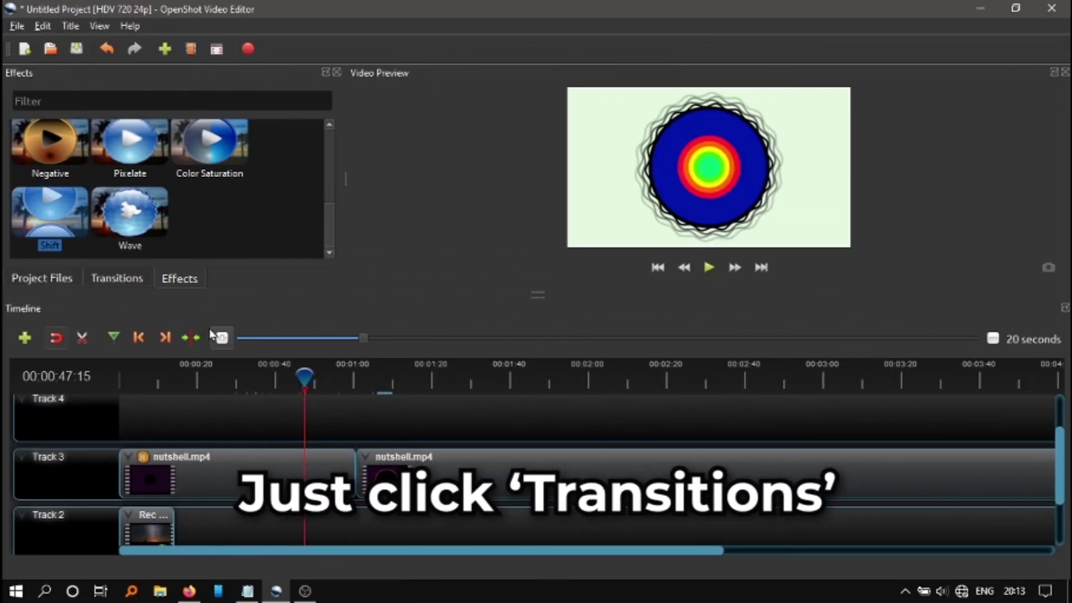
Show the available transitions and add Wipe right to left at the start of the second nutshell.mp4 section on Track 3
click(123, 282)
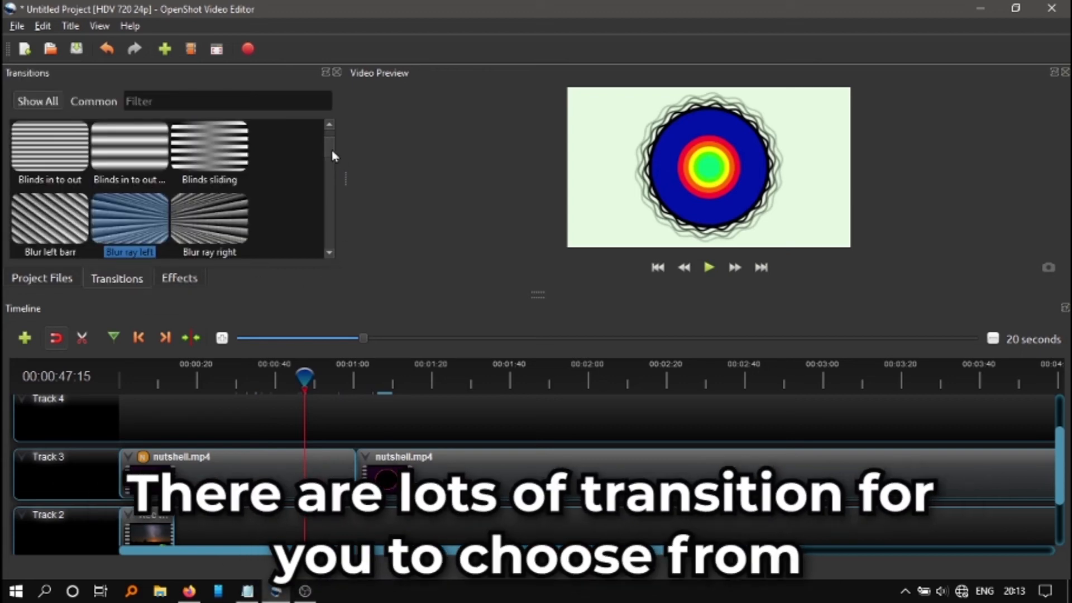
drag(332, 161, 324, 139)
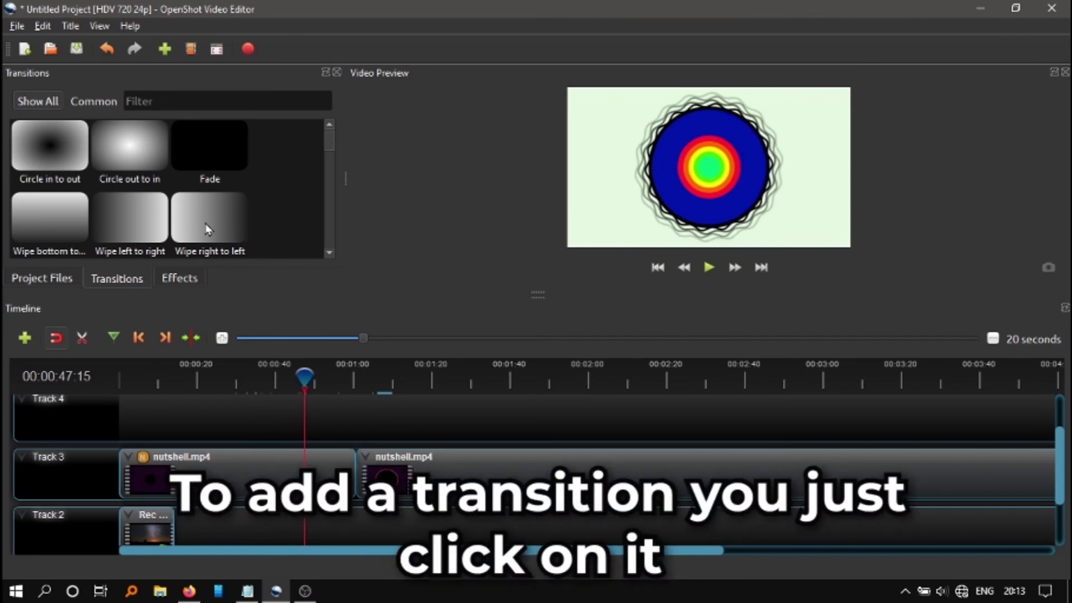
drag(206, 227, 363, 481)
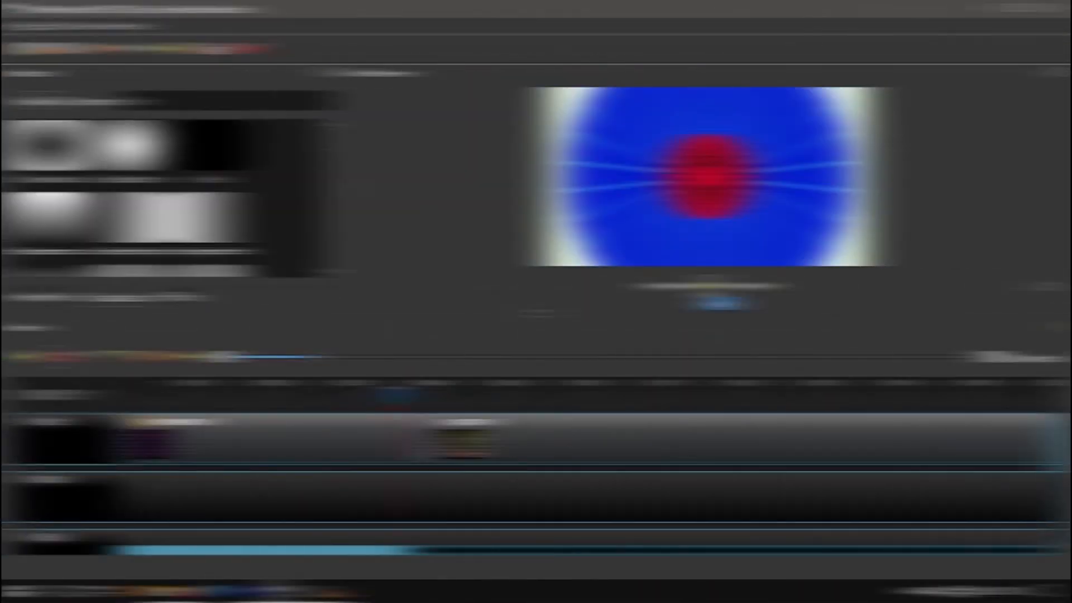
Play across the join between nutshell.mp4 and gum.mp4 with the transition applied, starting from about 35 seconds
click(705, 289)
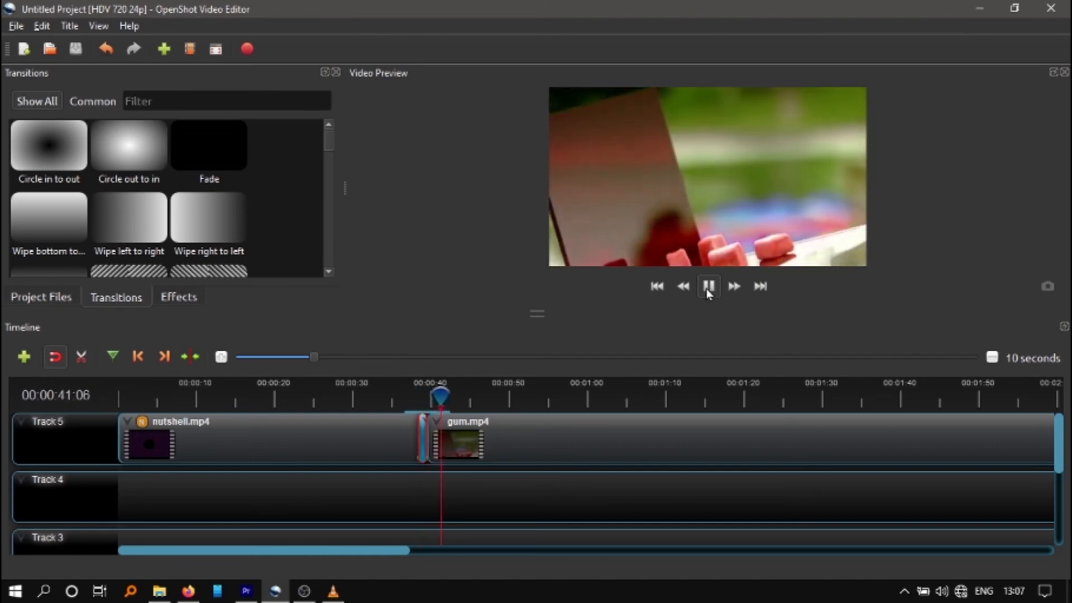
click(708, 287)
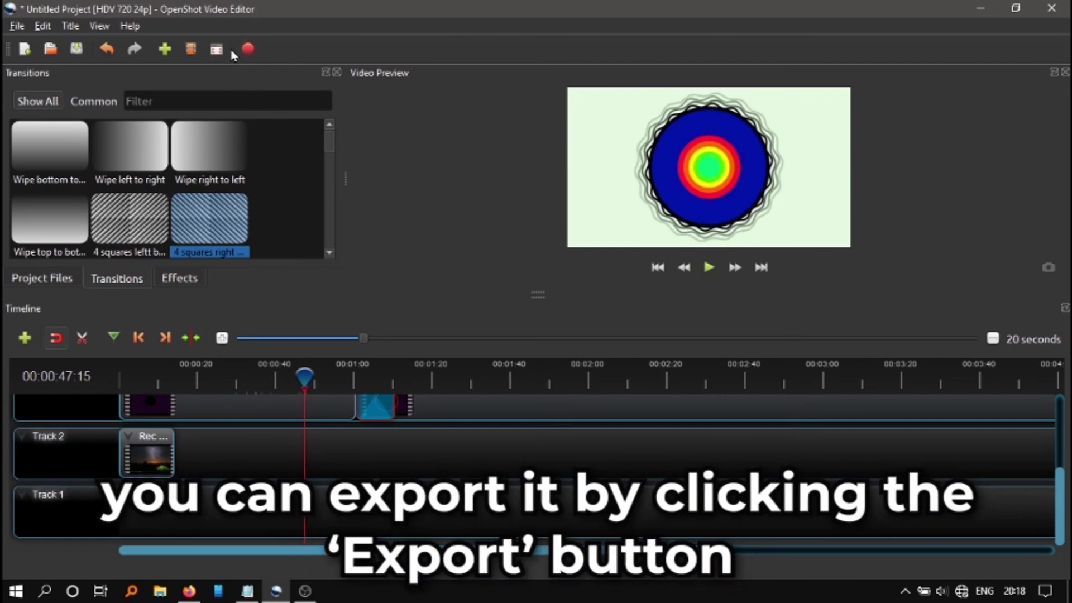
Start a video export and shorten its file name to Project
click(249, 49)
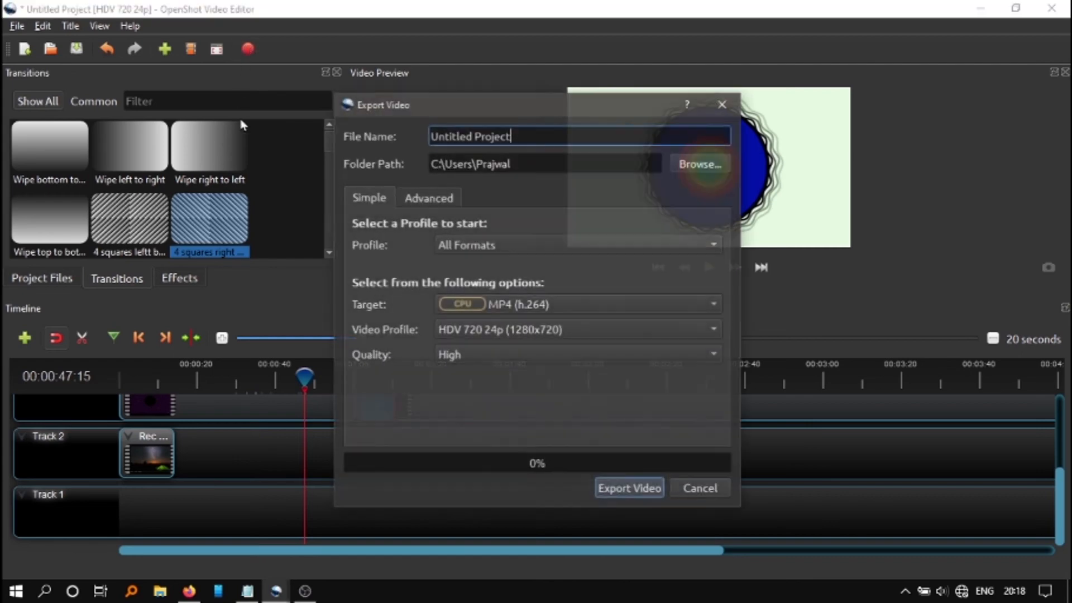
drag(527, 137, 401, 135)
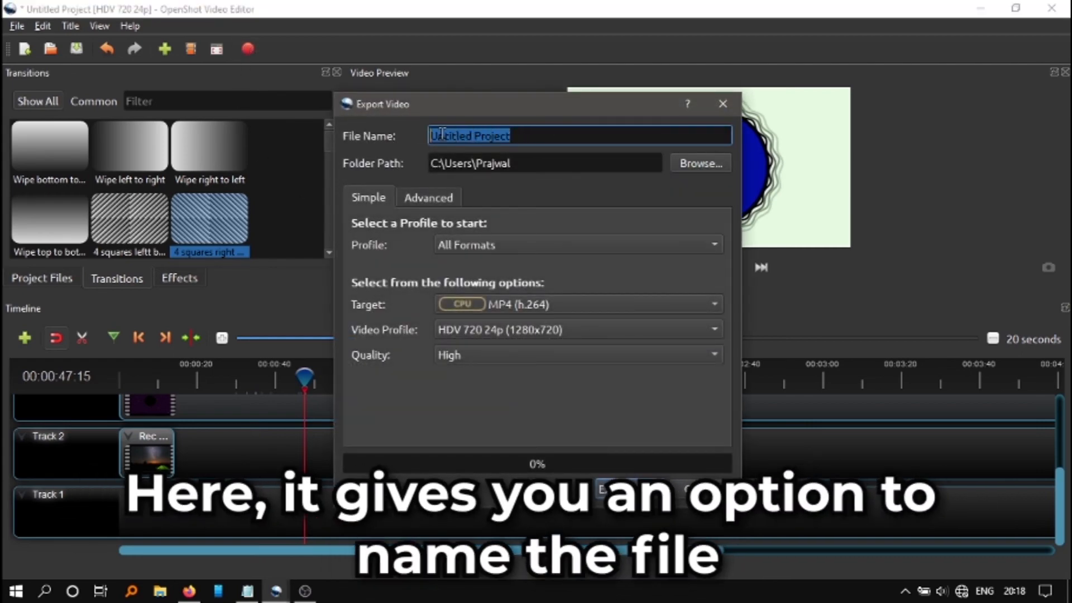
drag(476, 136, 379, 146)
click(476, 139)
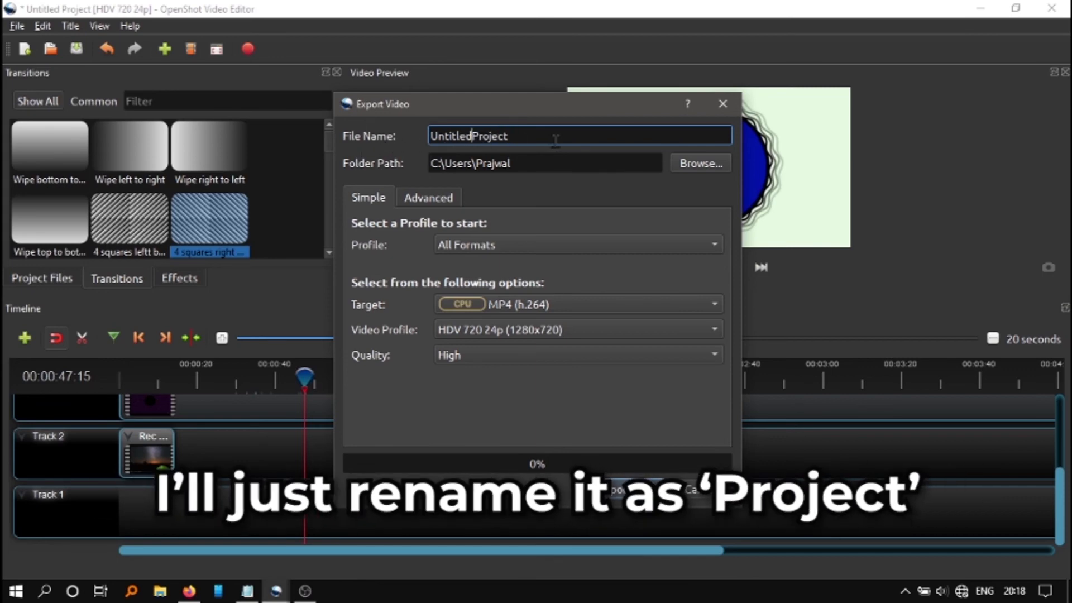
key(BackSpace)
key(BackSpace)
key(BackSpace)
key(BackSpace)
key(BackSpace)
key(BackSpace)
key(BackSpace)
key(BackSpace)
key(BackSpace)
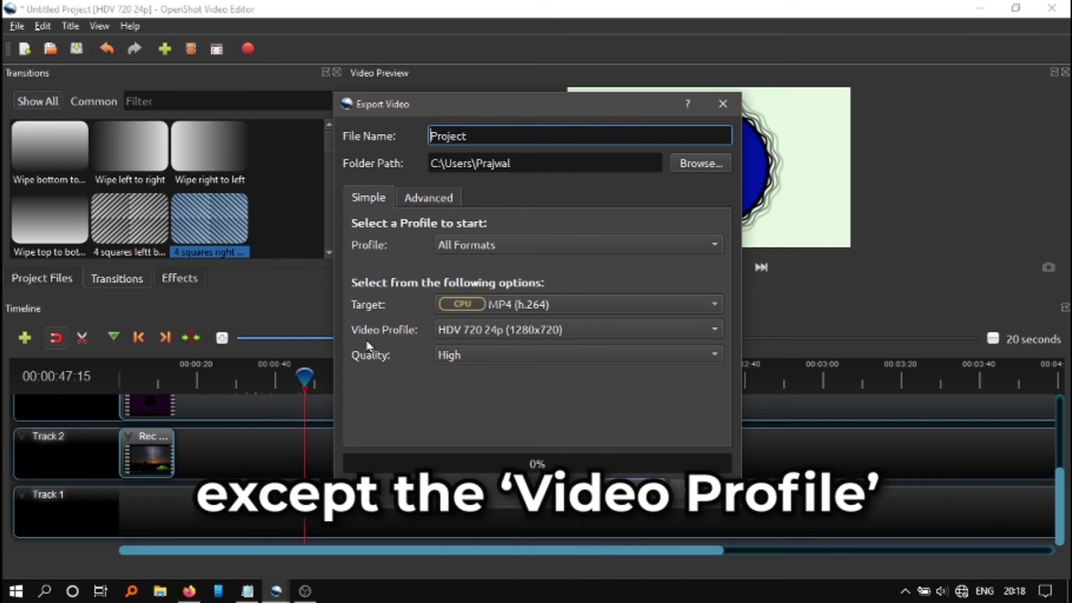
Set the video profile to HD 720p 30 fps (1280x720), export the video and close the finished export
click(498, 330)
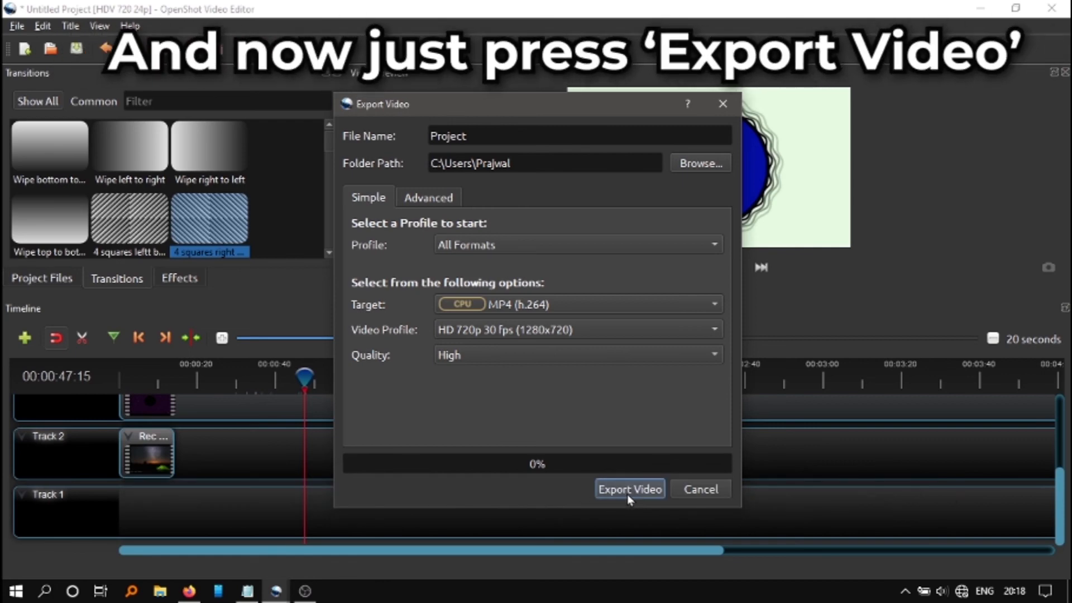
click(628, 494)
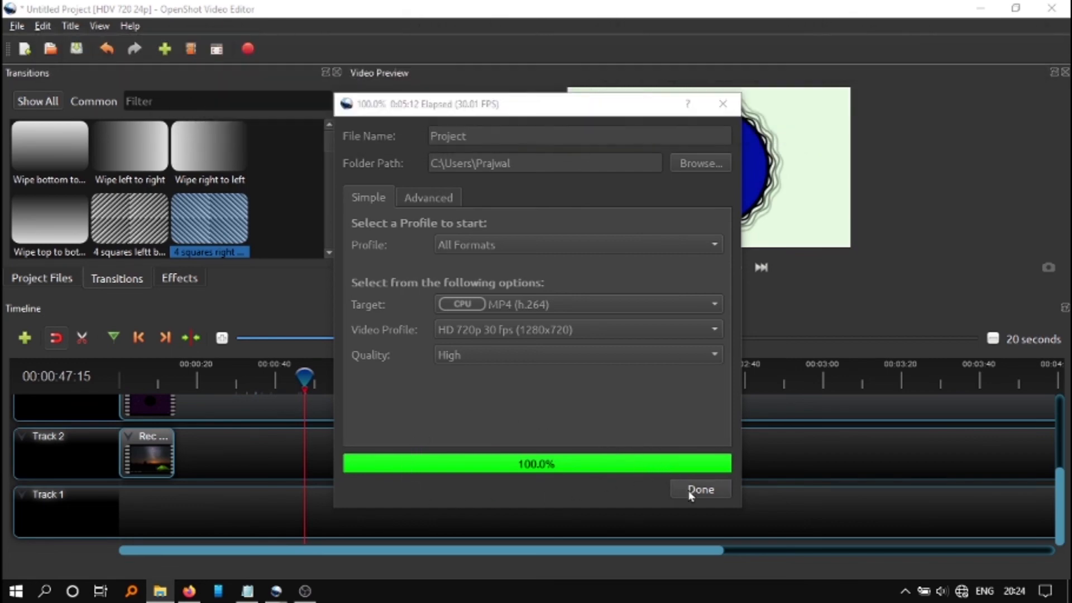
click(693, 492)
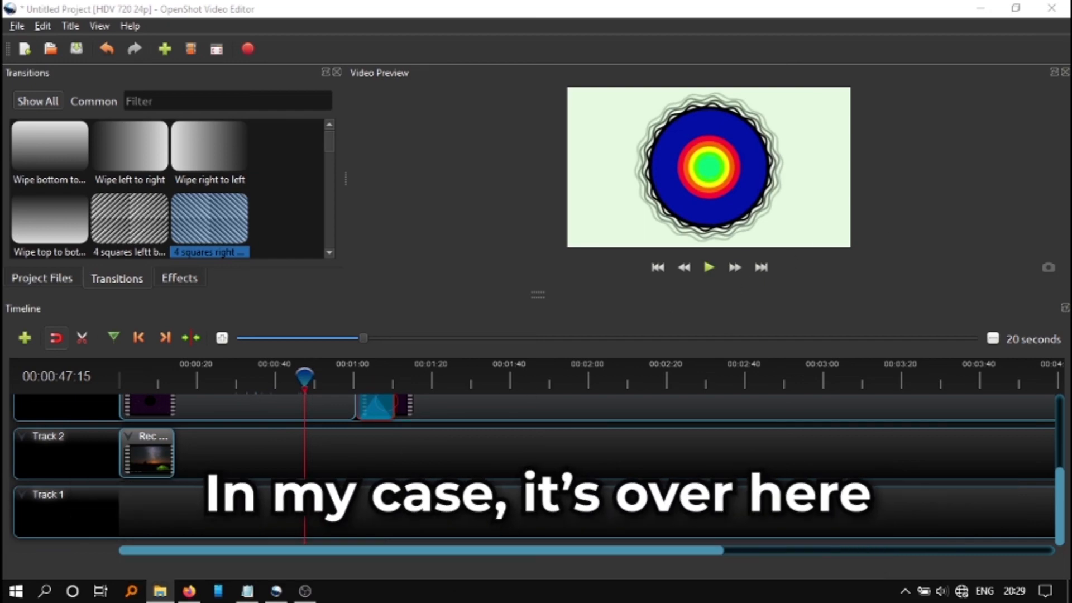
Open the exported Project.mp4 from its folder in VLC, skip through it to about 3:08 and pause playback
drag(1071, 257, 614, 68)
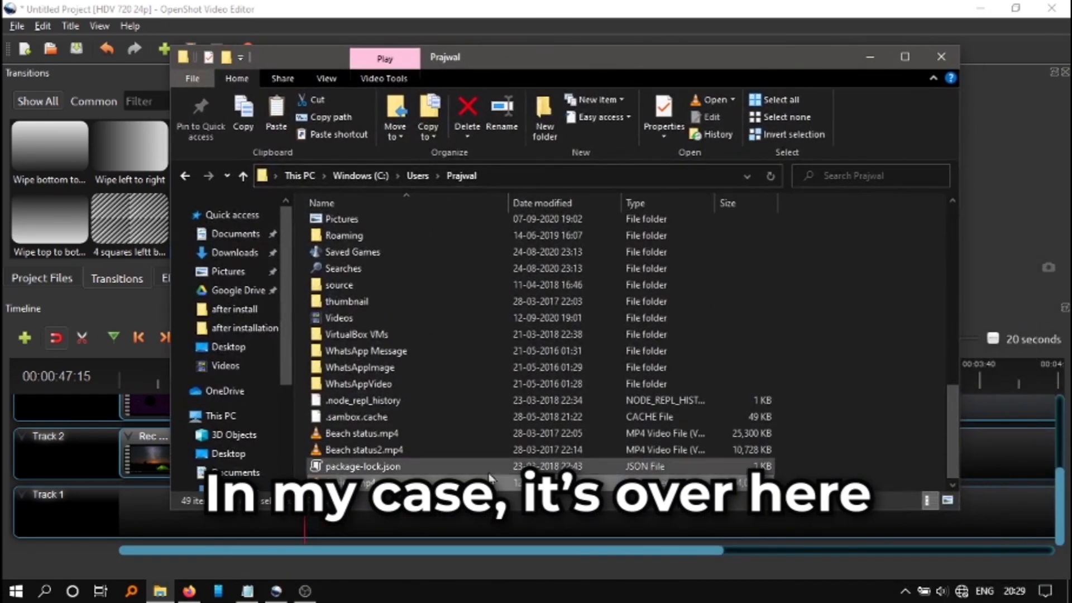
double_click(466, 486)
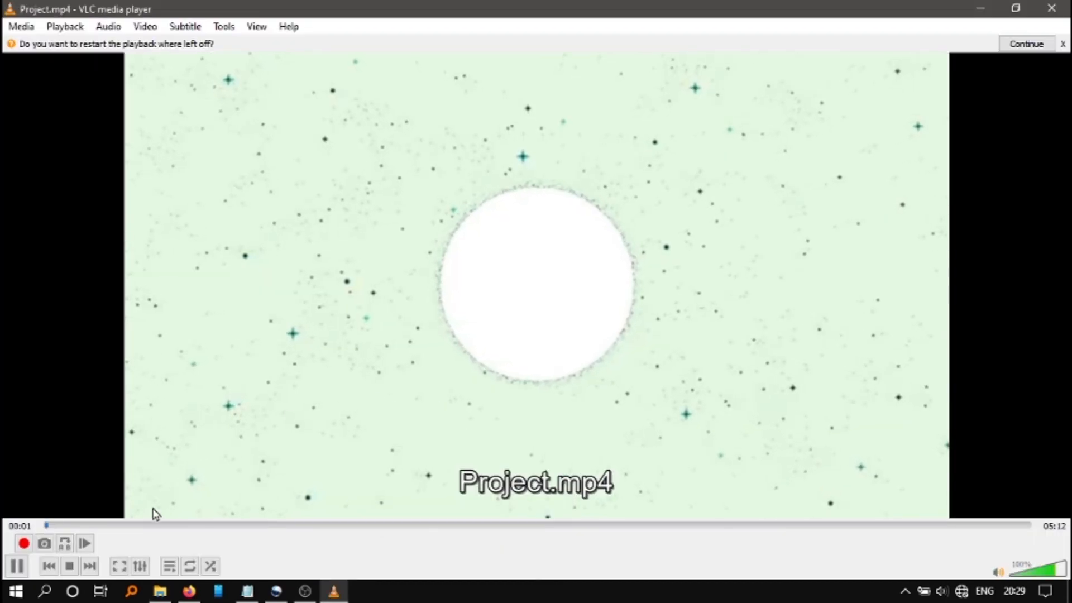
click(180, 526)
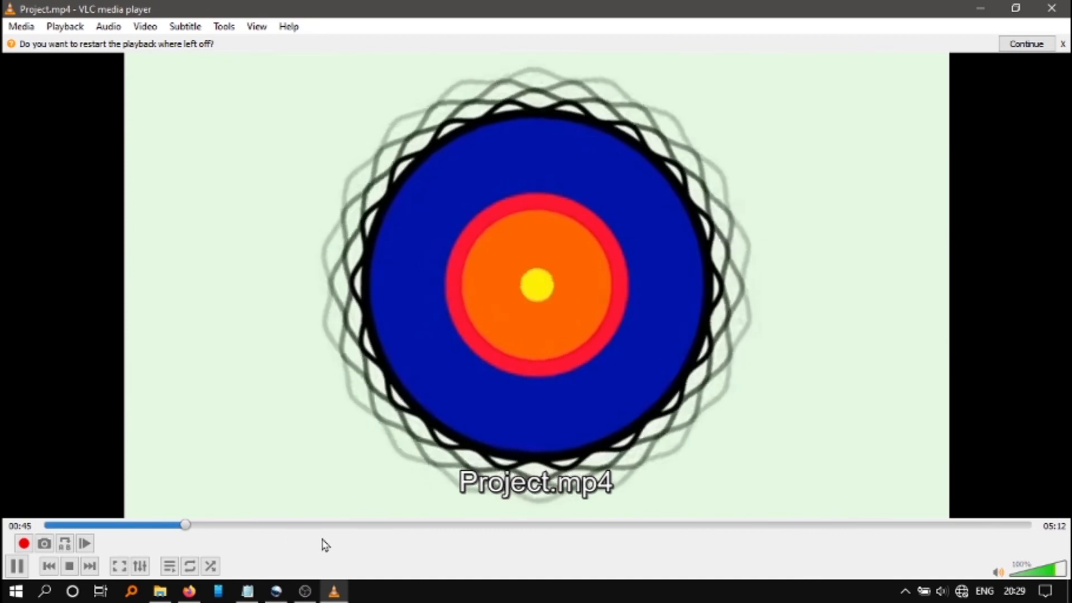
click(380, 526)
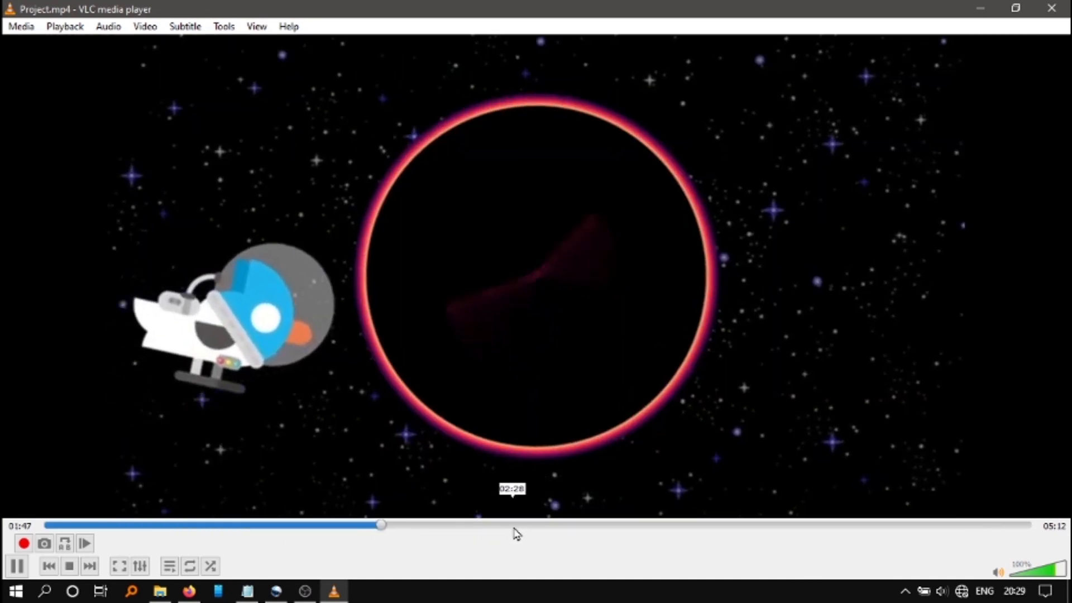
click(525, 526)
click(632, 526)
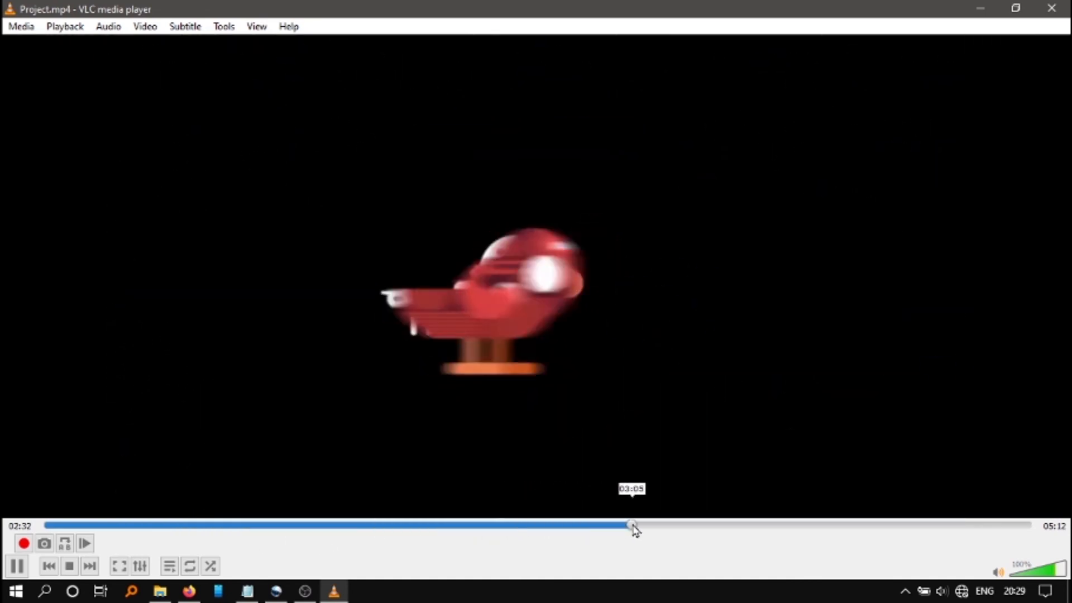
click(19, 566)
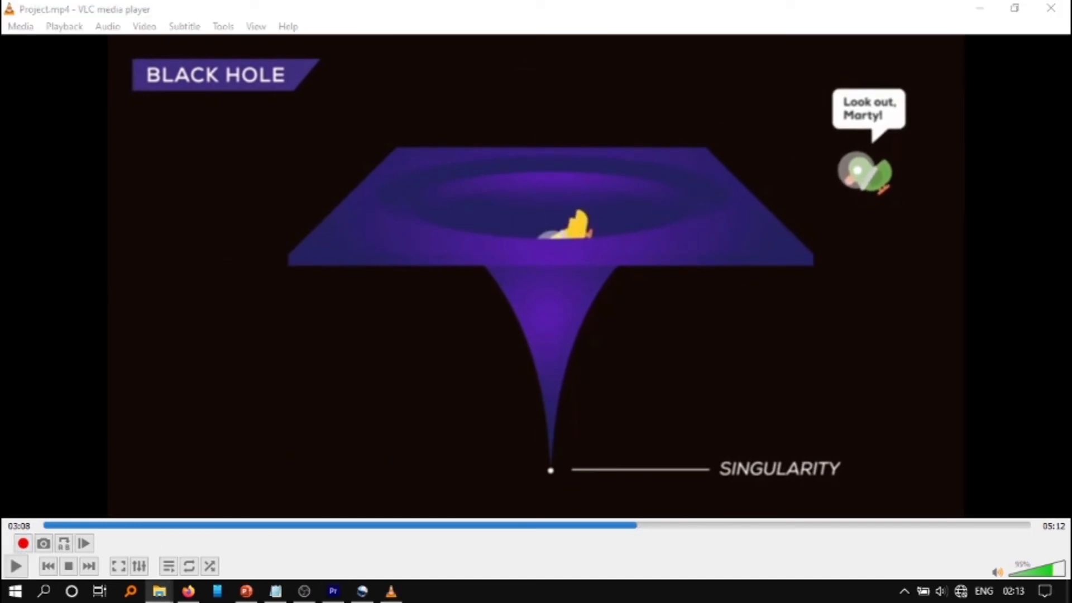